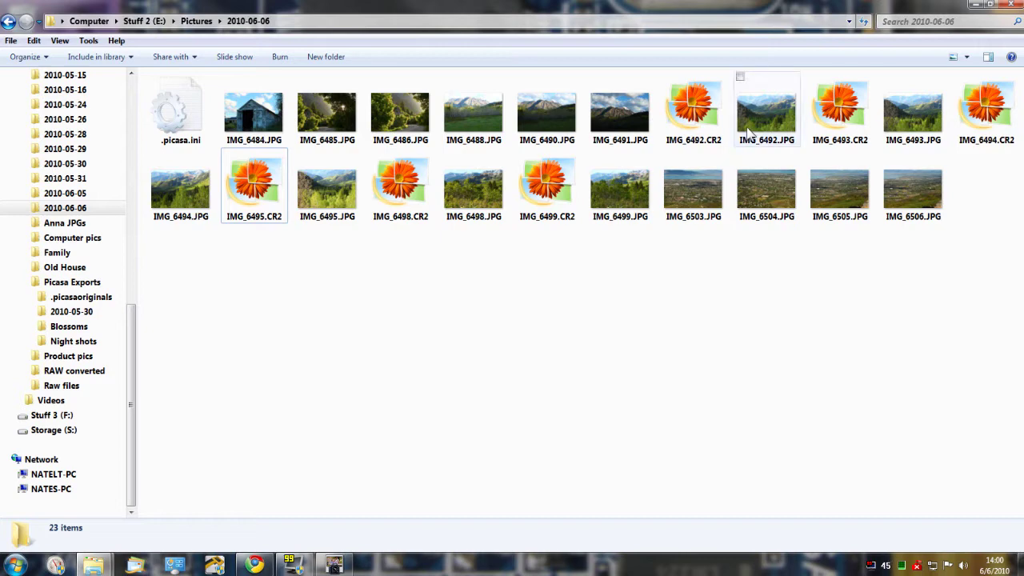
# Open IMG_6485.JPG in the edit view, then close it back to the thumbnails.
pyautogui.moveTo(734, 155)
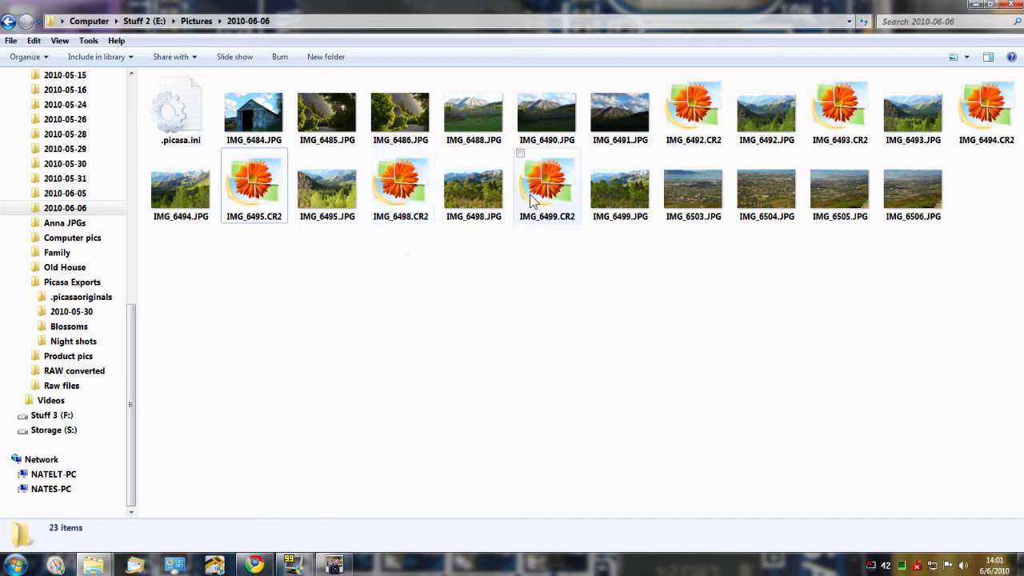
pyautogui.moveTo(532, 201)
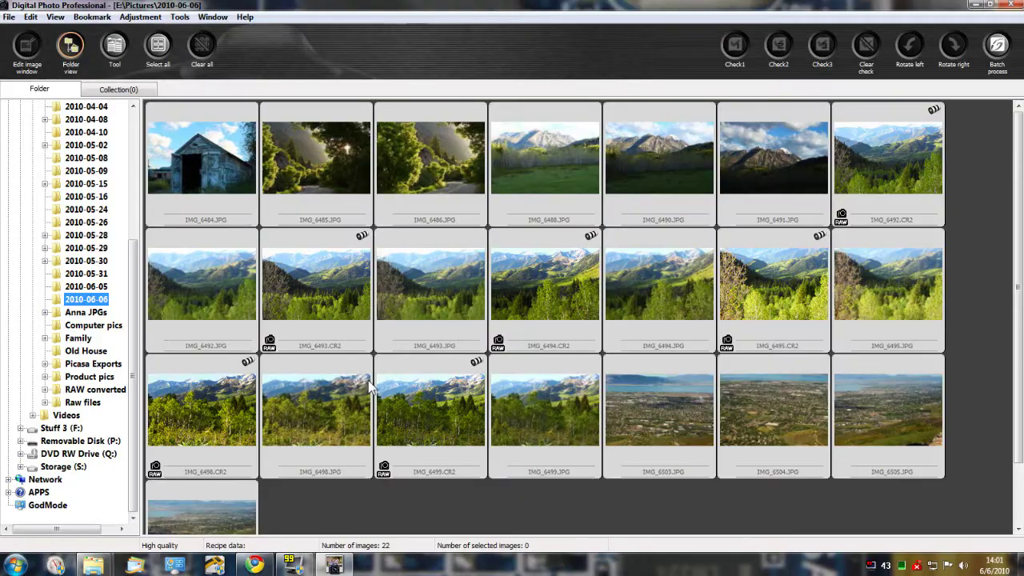
pyautogui.doubleClick(300, 153)
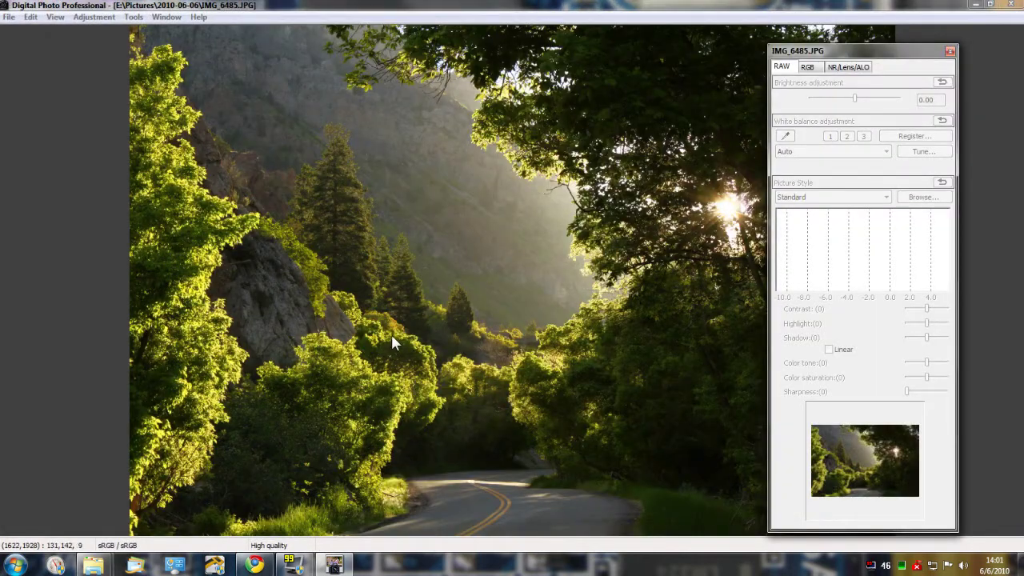
pyautogui.click(950, 52)
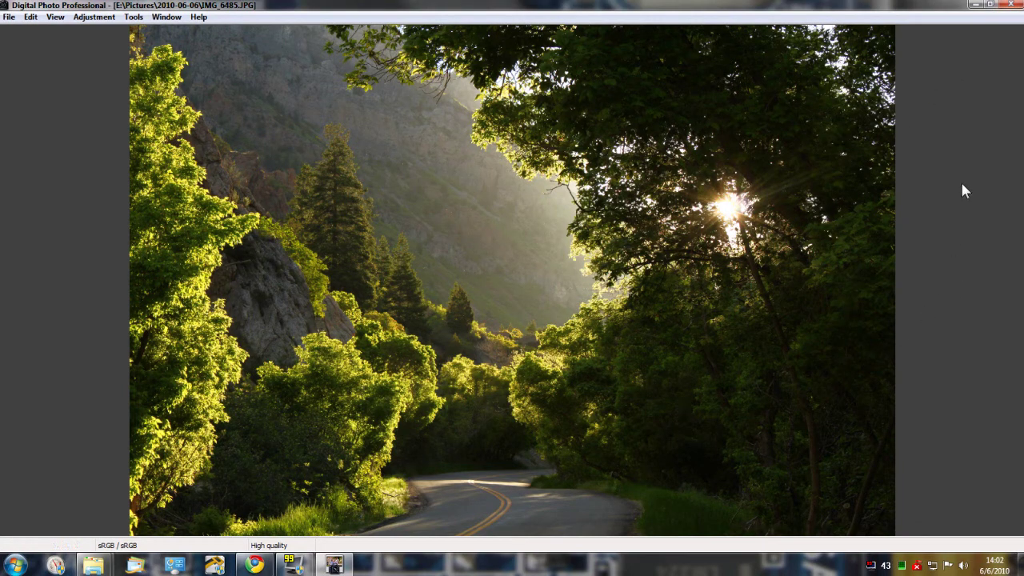
pyautogui.click(1013, 7)
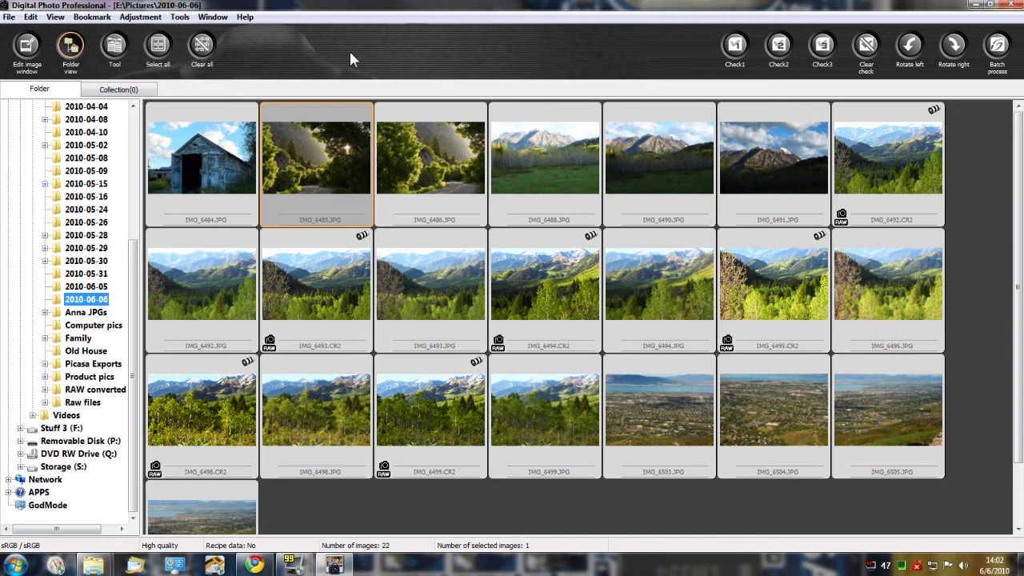
# Pick IMG_6492.CR2 from the RAW thumbnails and open it in the edit image window.
pyautogui.click(487, 128)
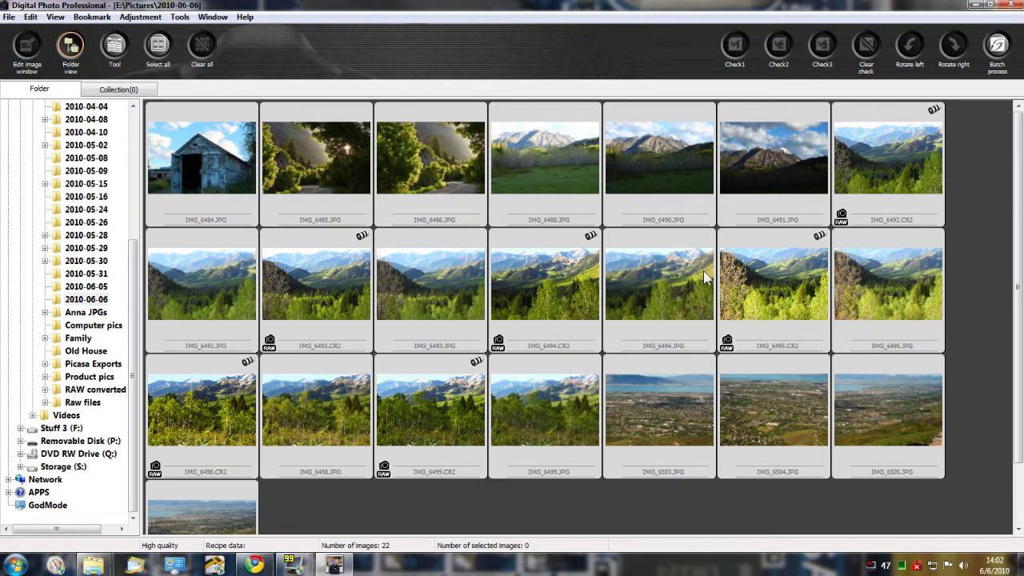
pyautogui.click(286, 335)
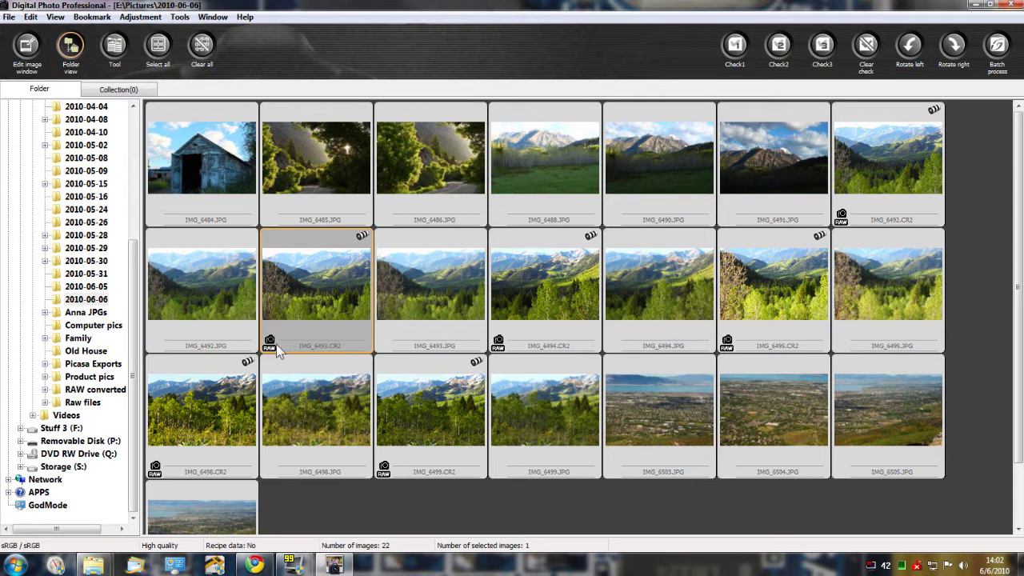
pyautogui.click(494, 327)
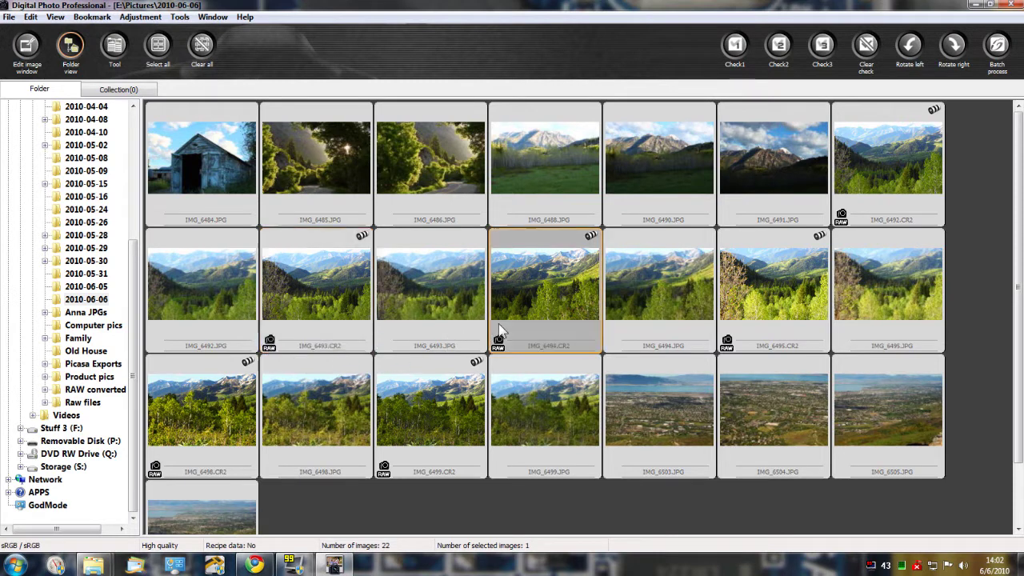
pyautogui.click(740, 336)
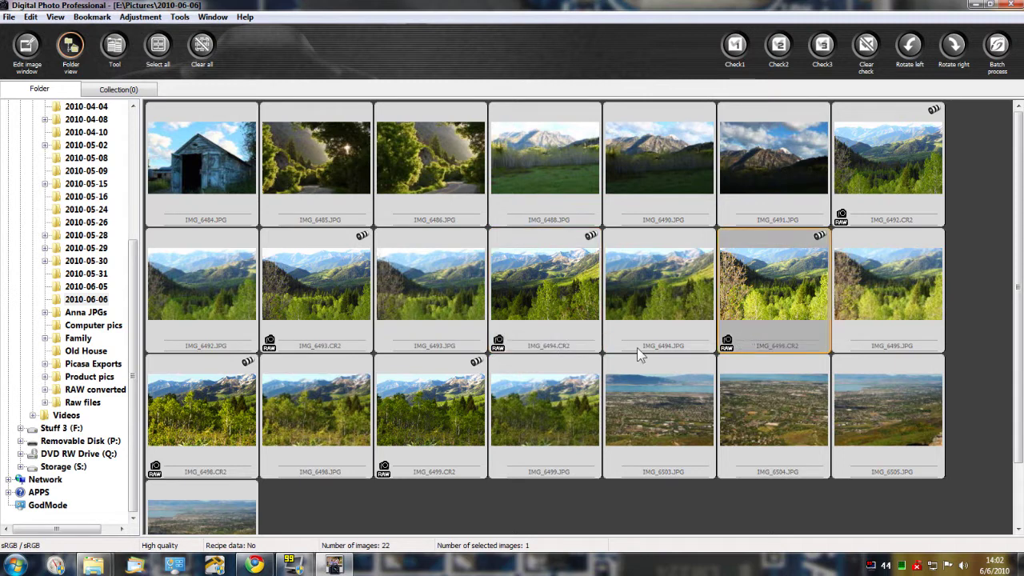
pyautogui.click(224, 435)
pyautogui.click(442, 432)
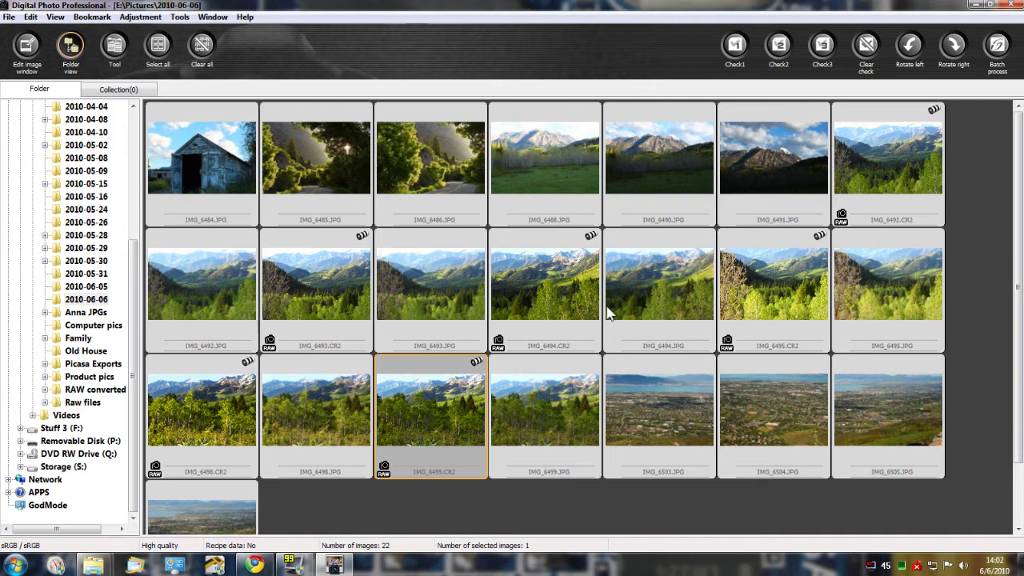
pyautogui.click(878, 196)
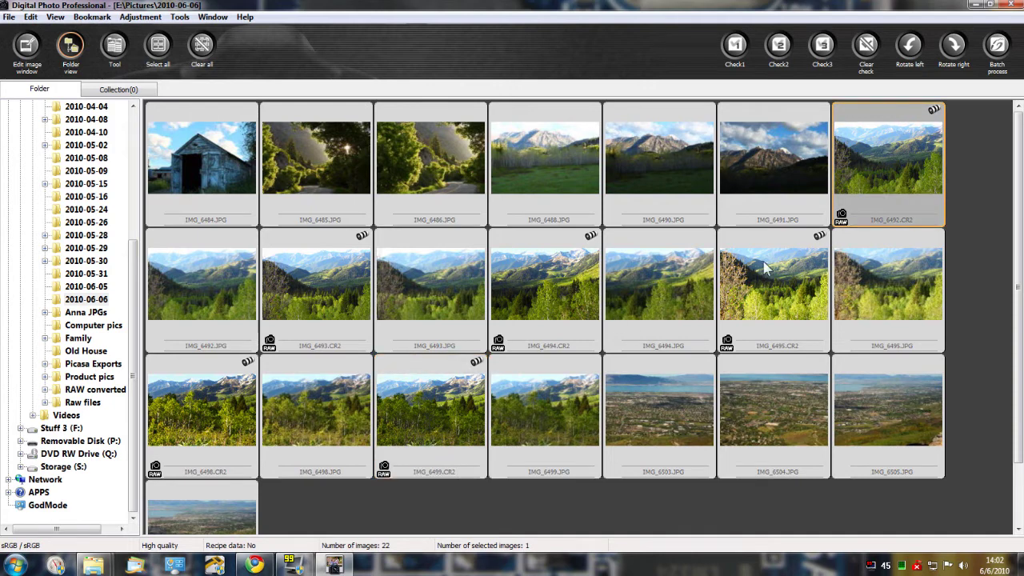
pyautogui.click(31, 46)
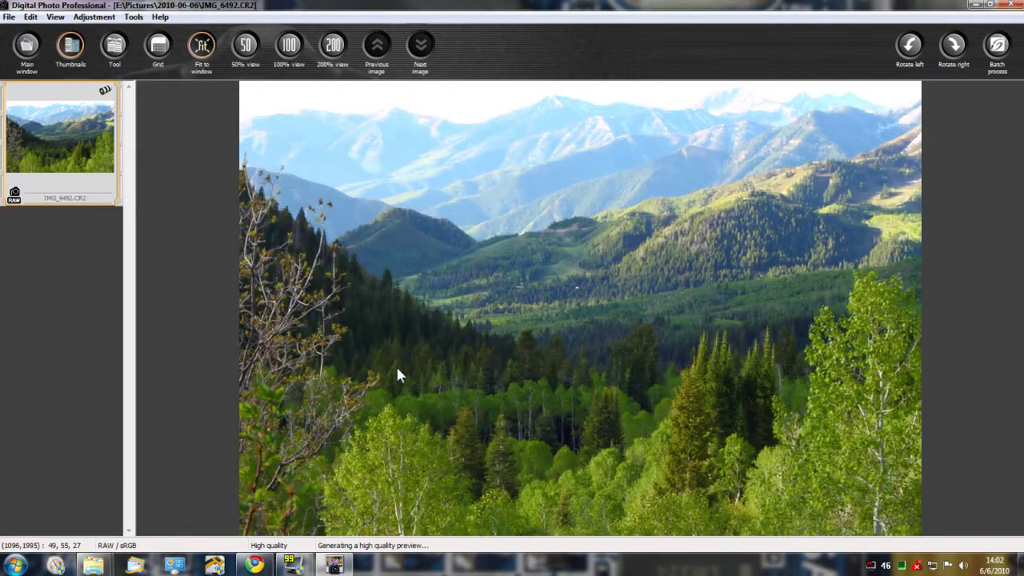
# Show the tool palette and lower the RAW Brightness adjustment step by step to -0.83.
pyautogui.click(114, 45)
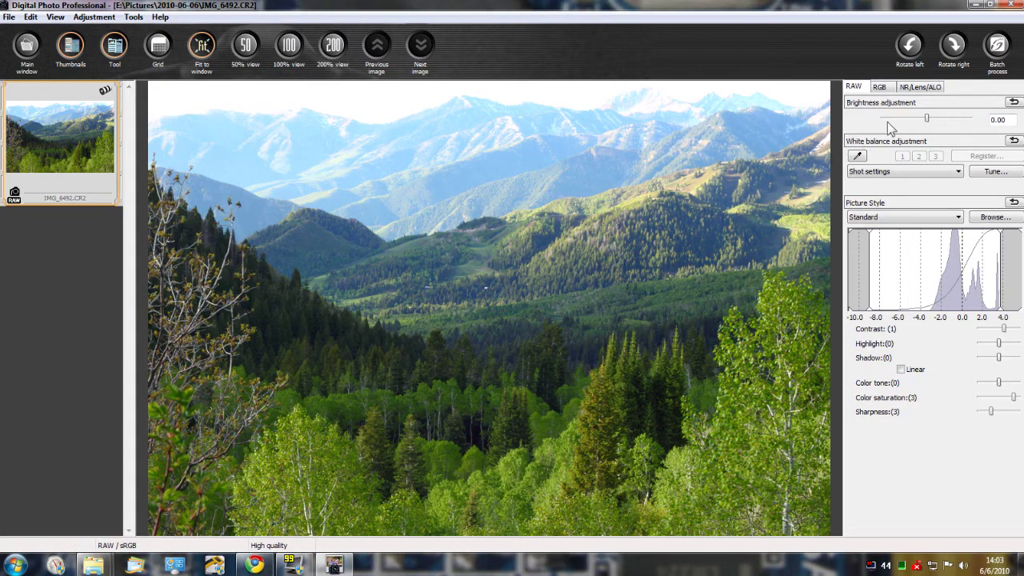
pyautogui.moveTo(927, 119)
pyautogui.mouseDown()
pyautogui.moveTo(901, 119)
pyautogui.moveTo(937, 120)
pyautogui.mouseUp()
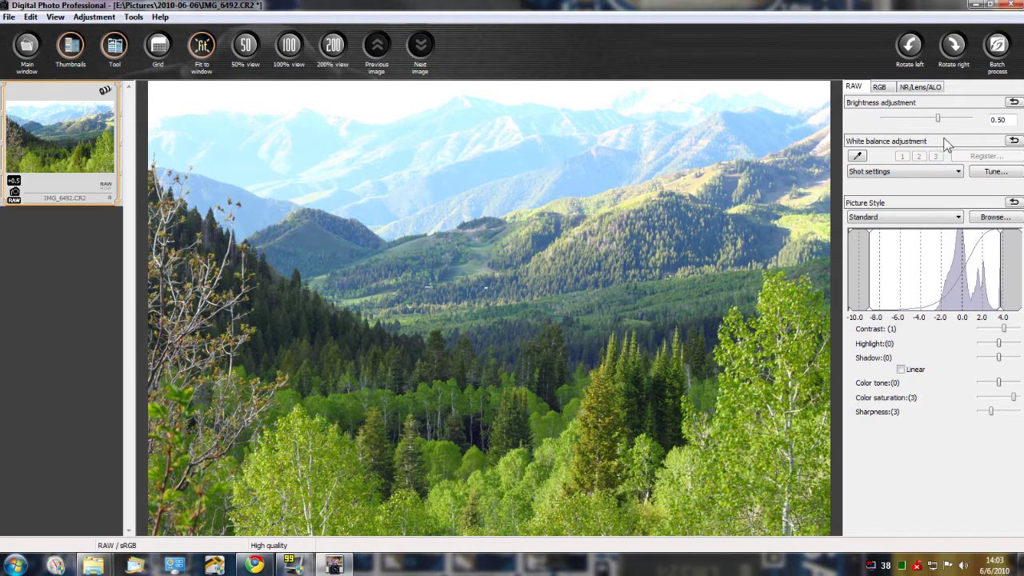
pyautogui.moveTo(937, 119); pyautogui.dragTo(926, 120)
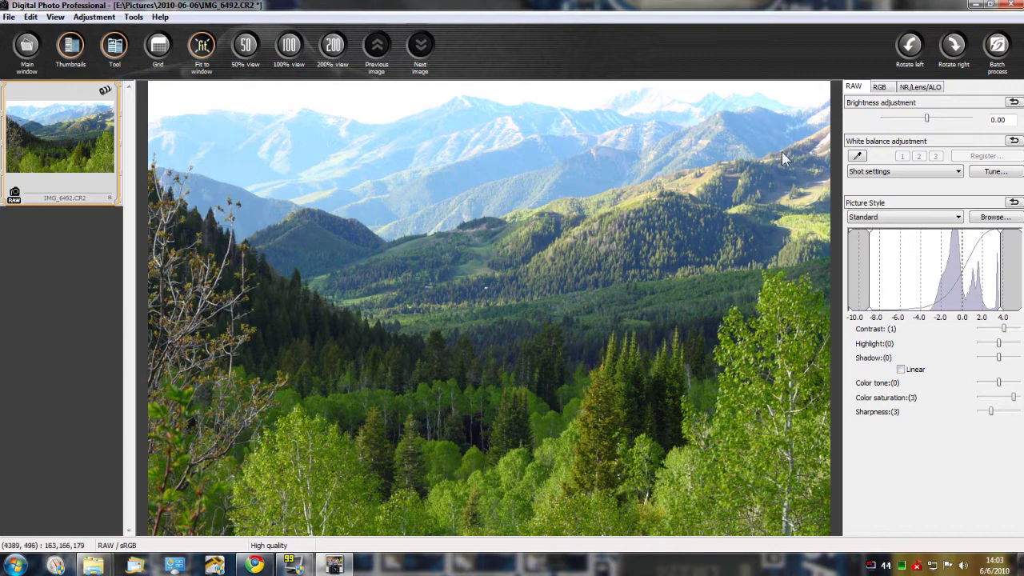
pyautogui.click(906, 119)
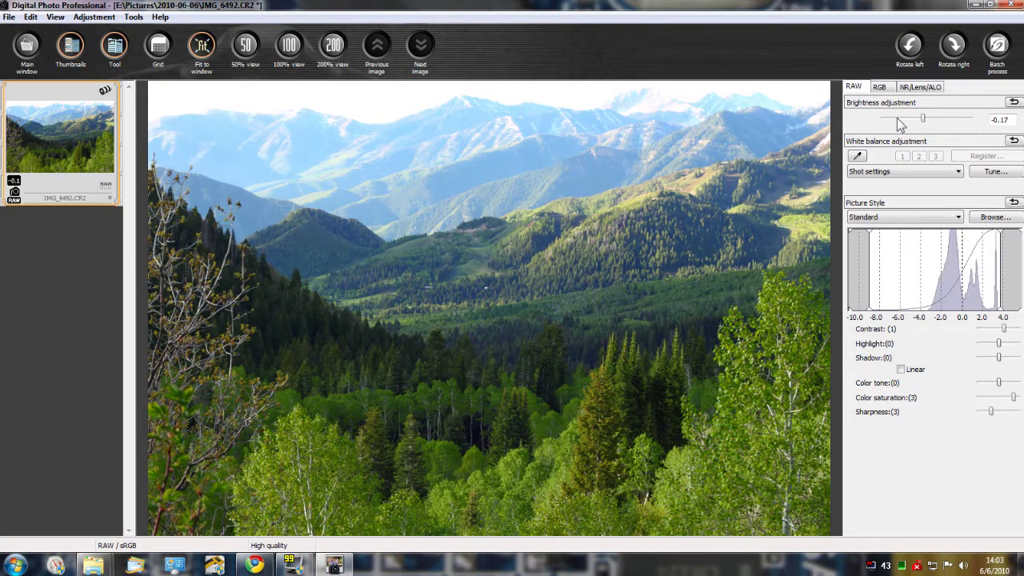
pyautogui.click(897, 119)
pyautogui.click(897, 119)
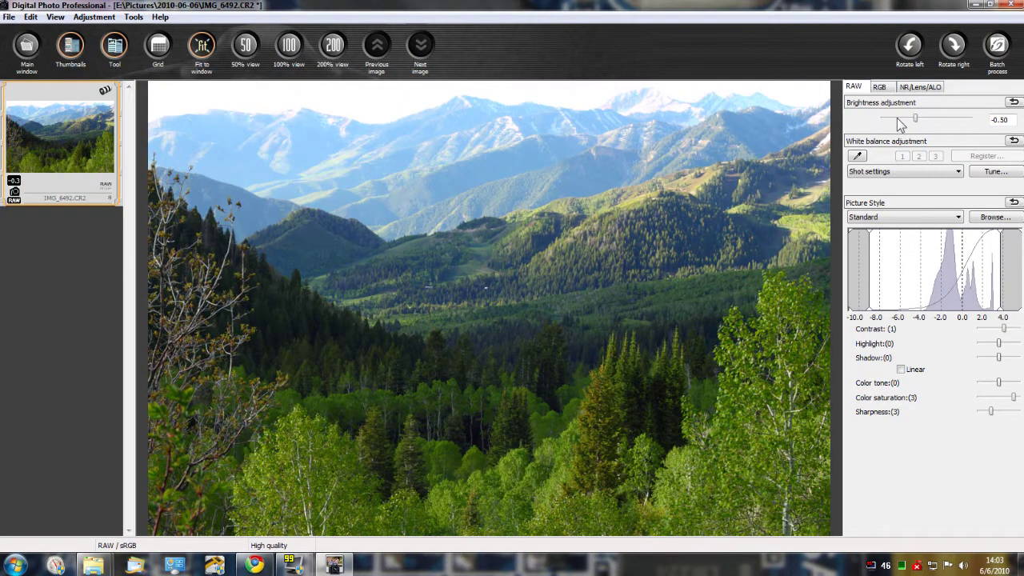
pyautogui.click(893, 119)
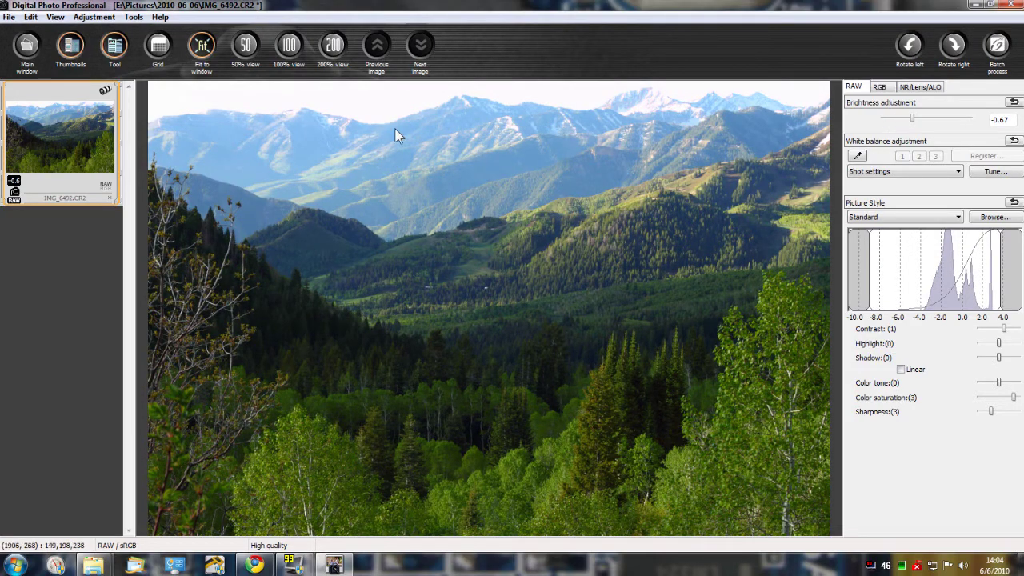
pyautogui.click(900, 120)
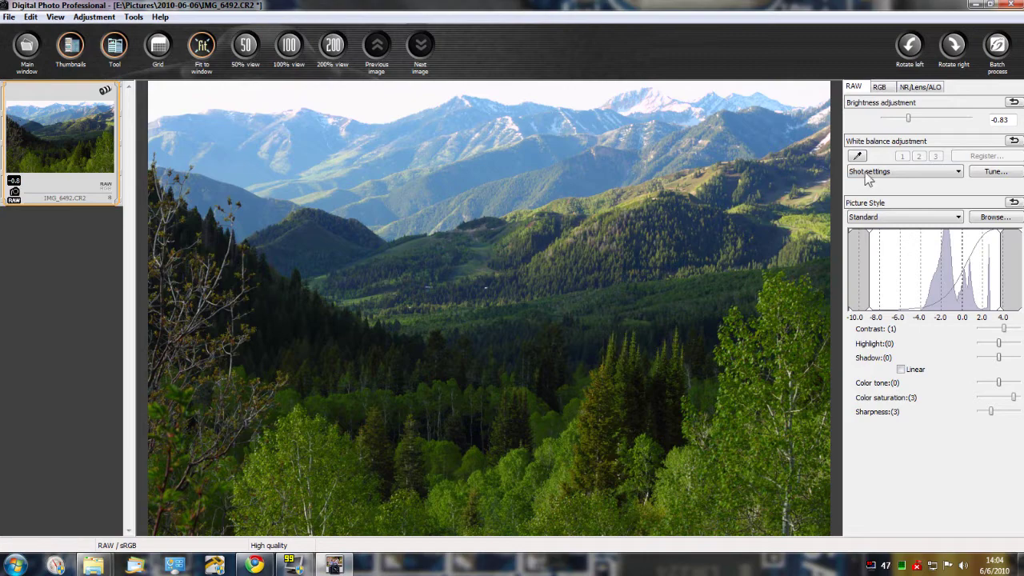
# Preview the Daylight, Shade, Cloudy, Tungsten and fluorescent white balance presets, ending on Color temperature.
pyautogui.click(896, 176)
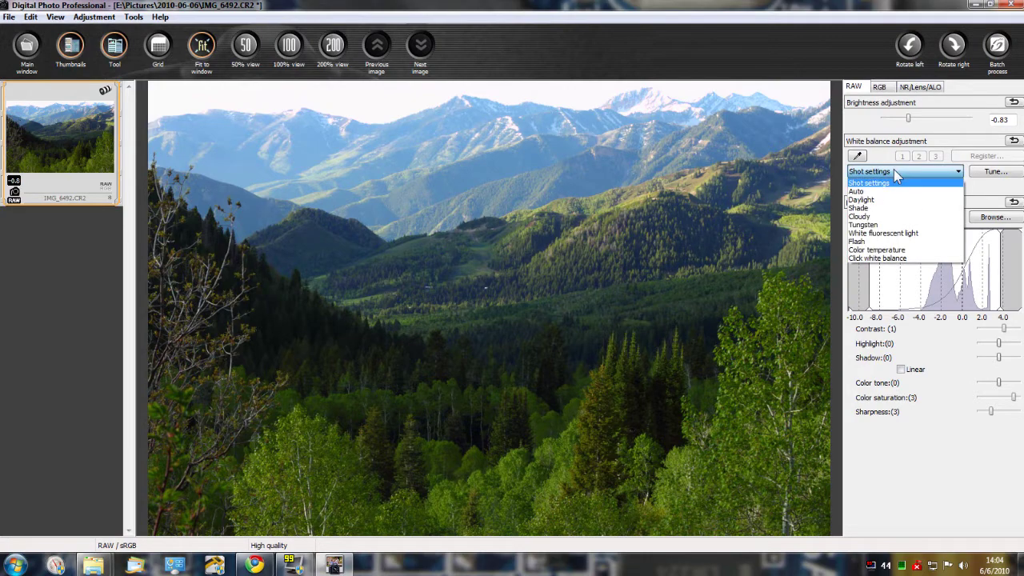
pyautogui.press('Down')
pyautogui.press('Down')
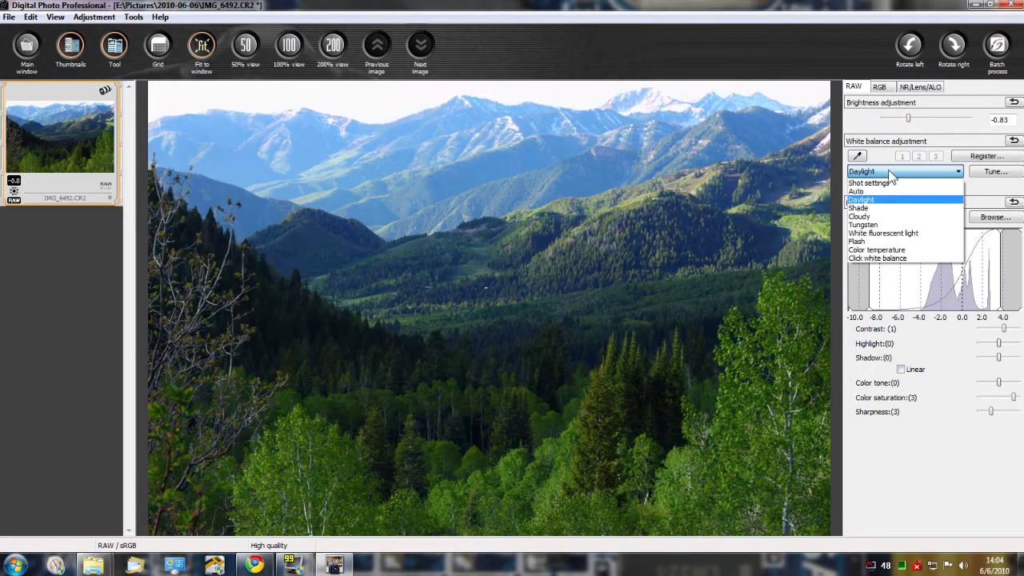
pyautogui.press('Down')
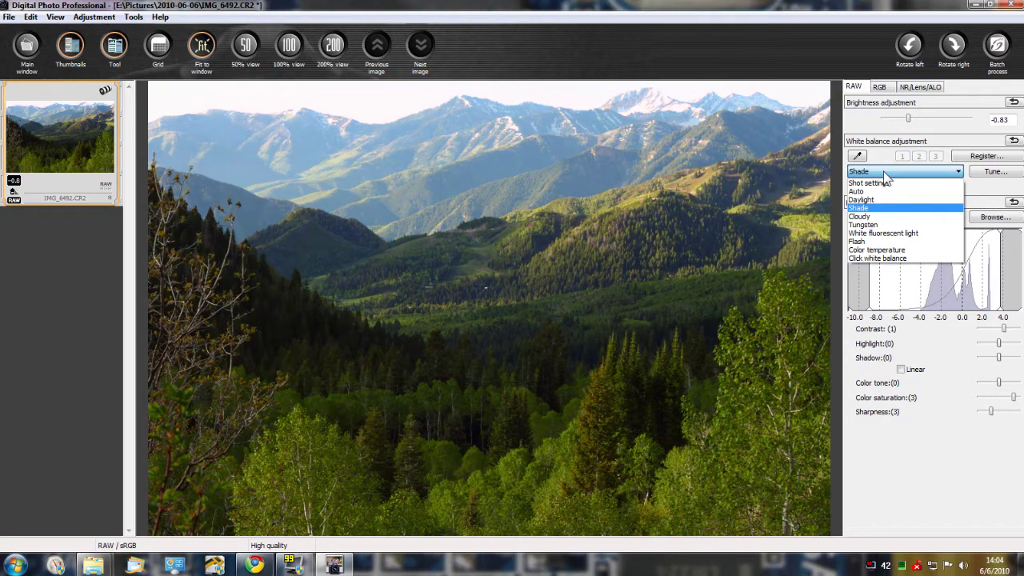
pyautogui.press('Down')
pyautogui.press('Down')
pyautogui.press('Down')
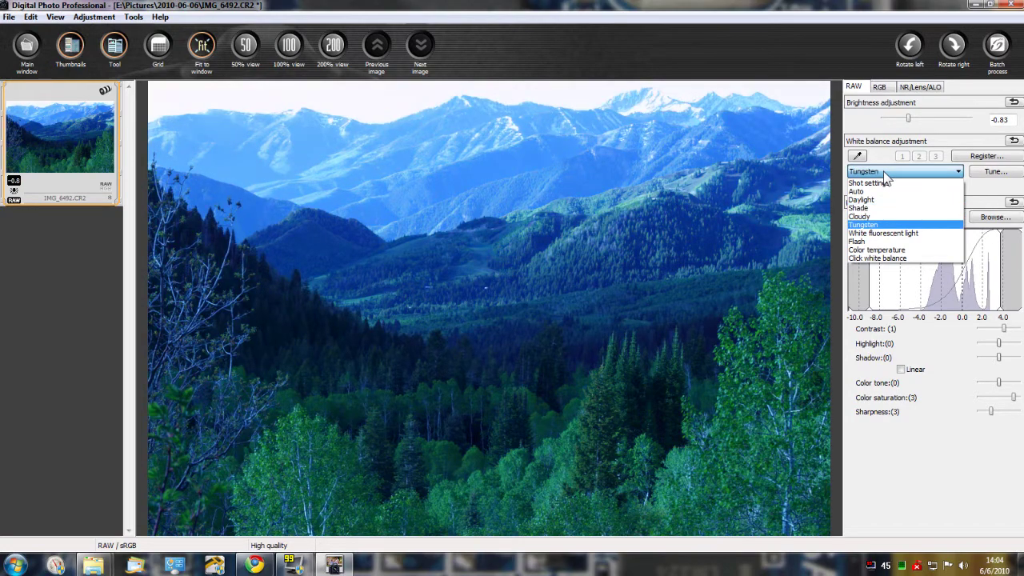
pyautogui.press('Down')
pyautogui.press('Down')
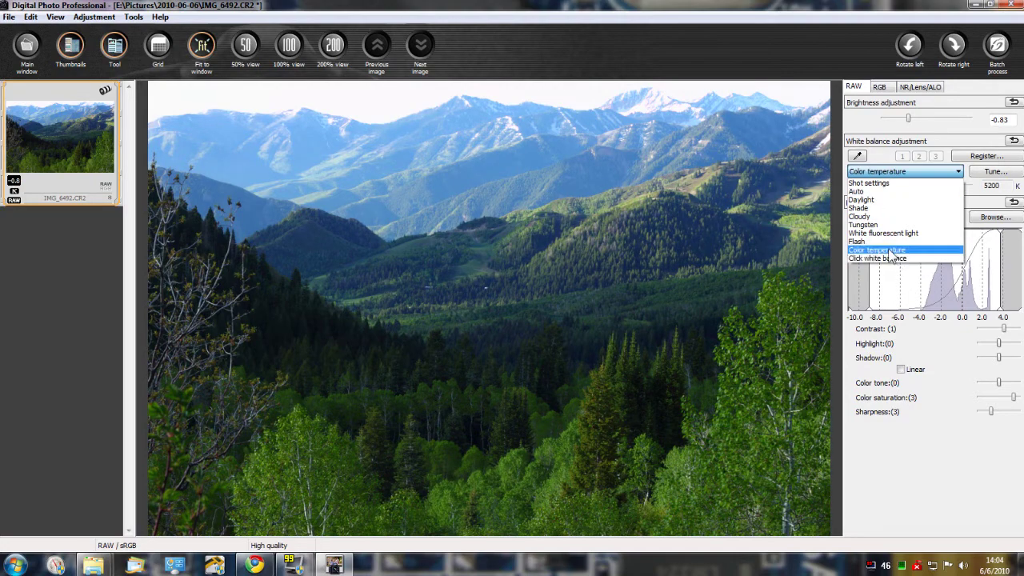
pyautogui.click(894, 174)
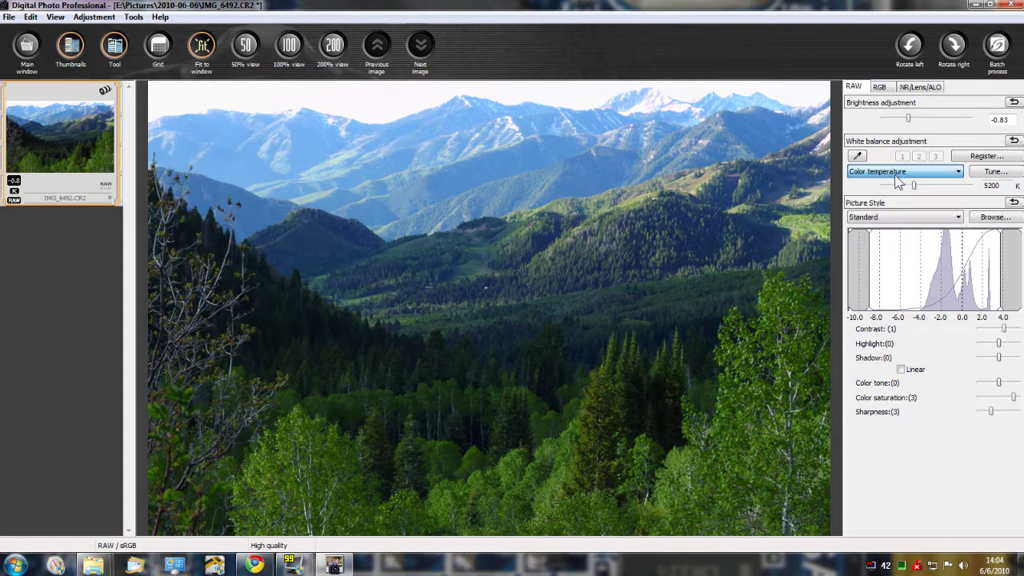
# Settle on Color temperature at 5200 K and open the white balance fine adjustment over the photo.
pyautogui.click(894, 175)
pyautogui.press('Down')
pyautogui.press('Up')
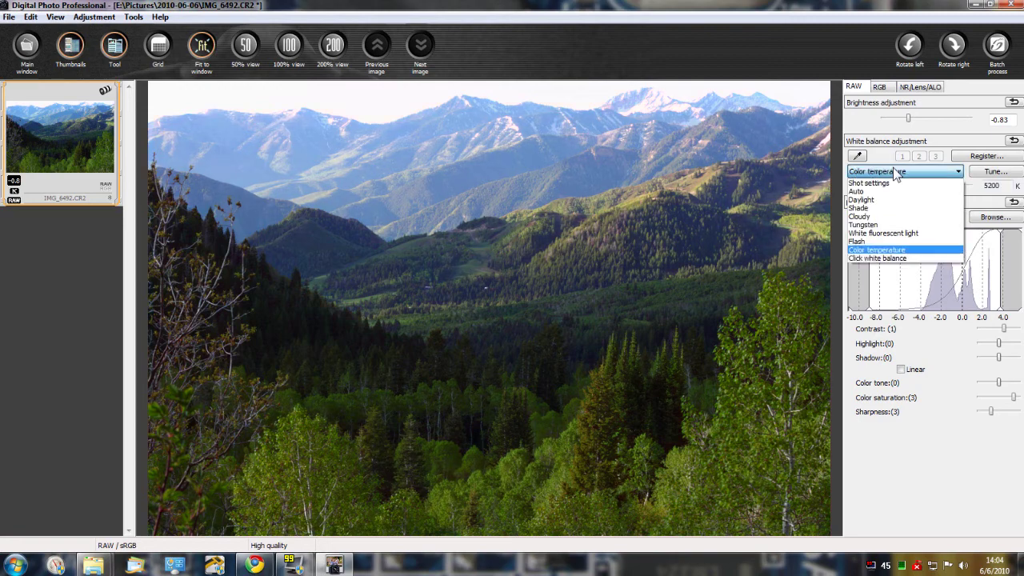
pyautogui.press('Up')
pyautogui.press('Up')
pyautogui.press('Up')
pyautogui.press('Up')
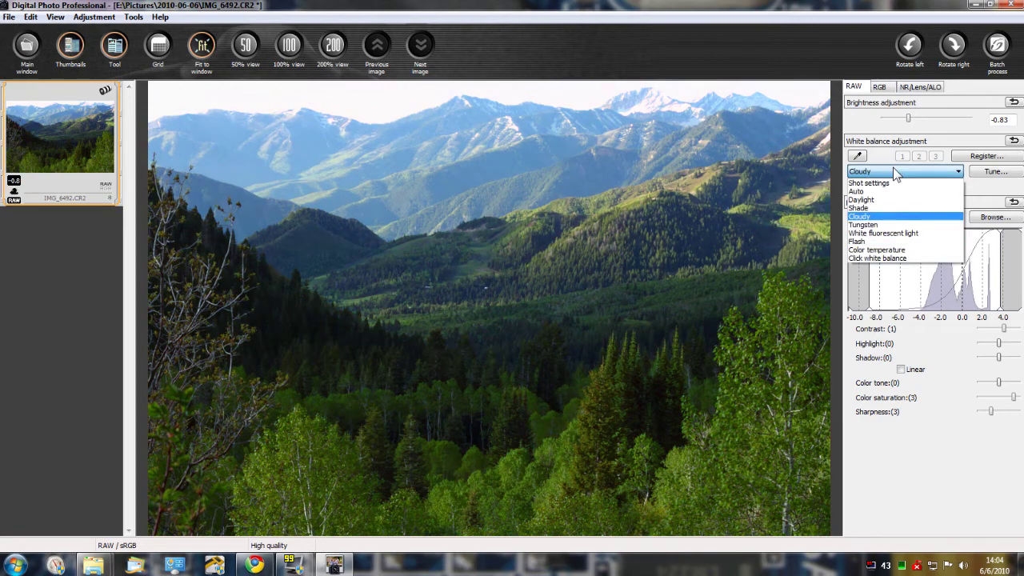
pyautogui.press('Down')
pyautogui.press('Down')
pyautogui.press('Down')
pyautogui.press('Down')
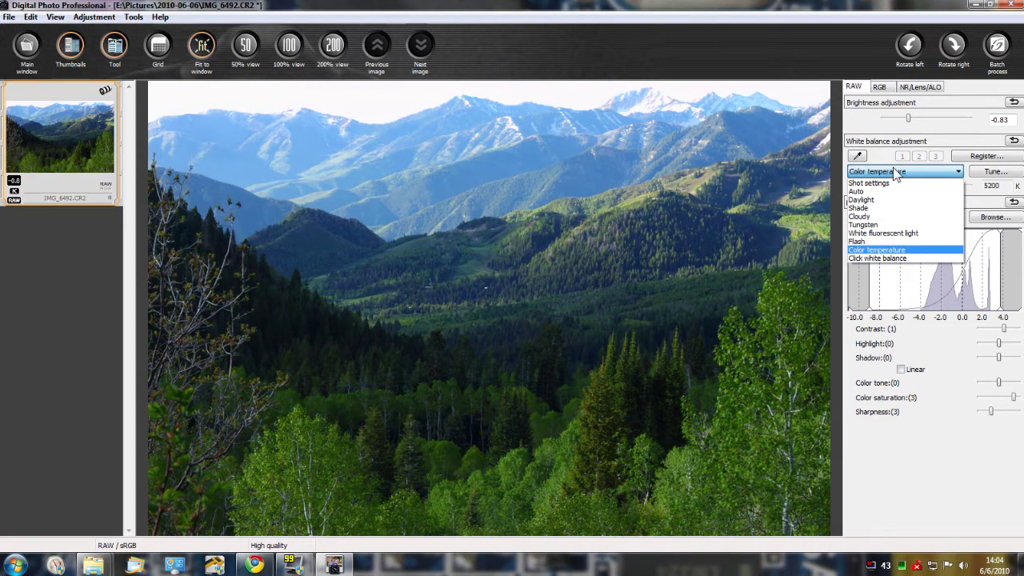
pyautogui.click(935, 249)
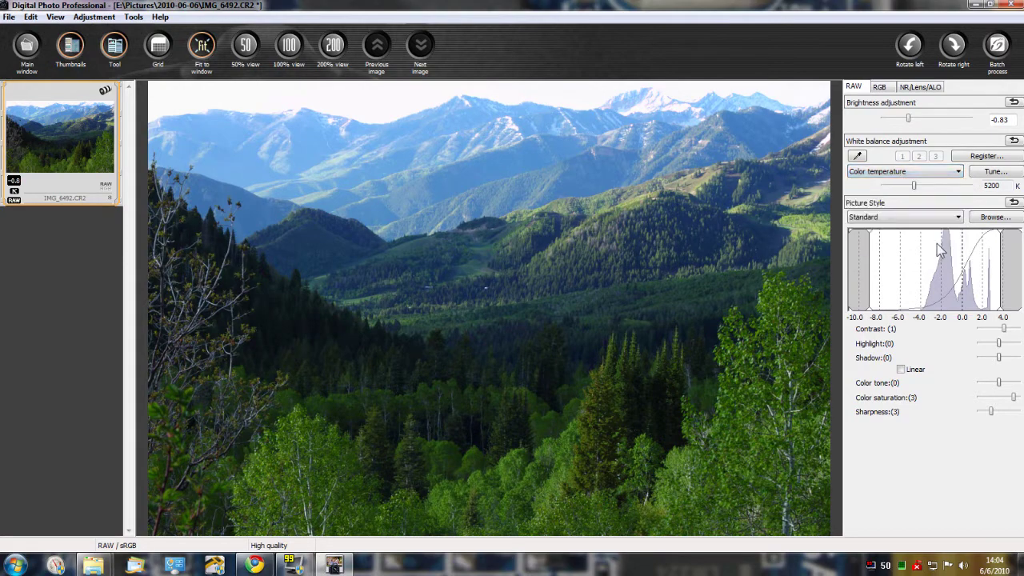
pyautogui.click(988, 173)
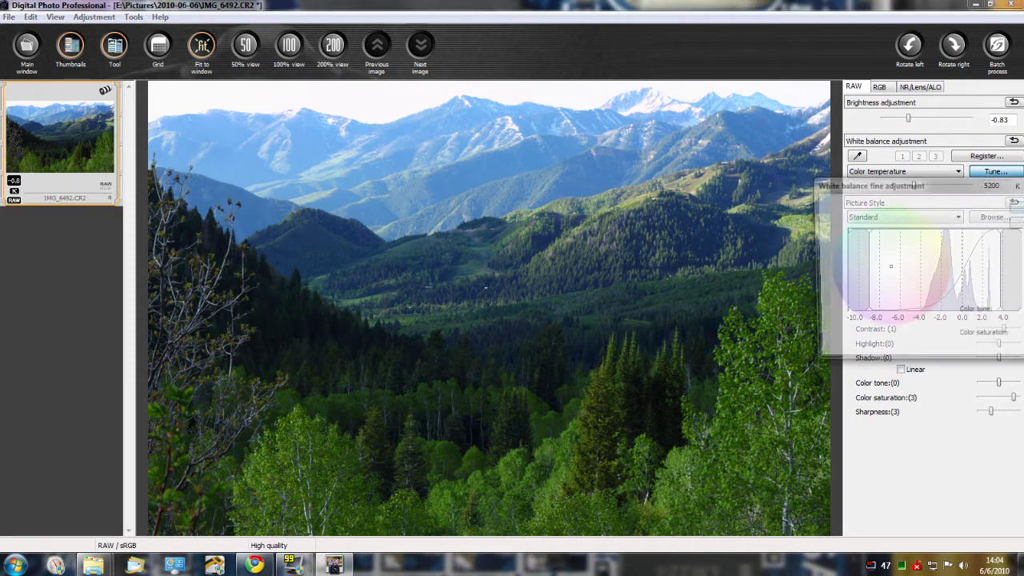
pyautogui.moveTo(967, 185); pyautogui.dragTo(726, 180)
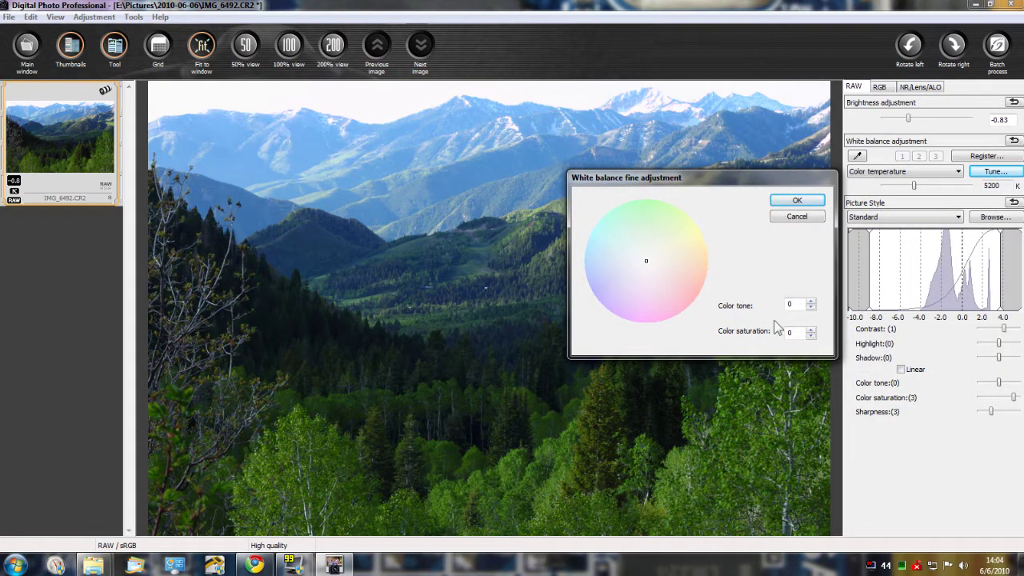
# Try raising fine-adjustment saturation, cancel it, and apply the Cloudy white balance preset.
pyautogui.click(810, 329)
pyautogui.click(810, 329)
pyautogui.click(810, 329)
pyautogui.click(794, 216)
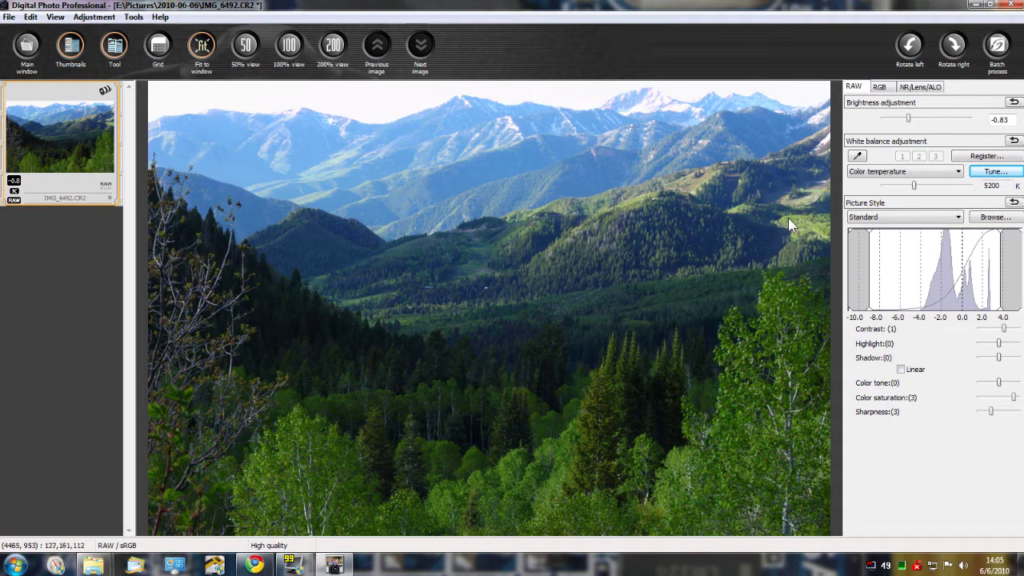
pyautogui.click(926, 171)
pyautogui.press('Up')
pyautogui.press('Up')
pyautogui.press('Up')
pyautogui.press('Up')
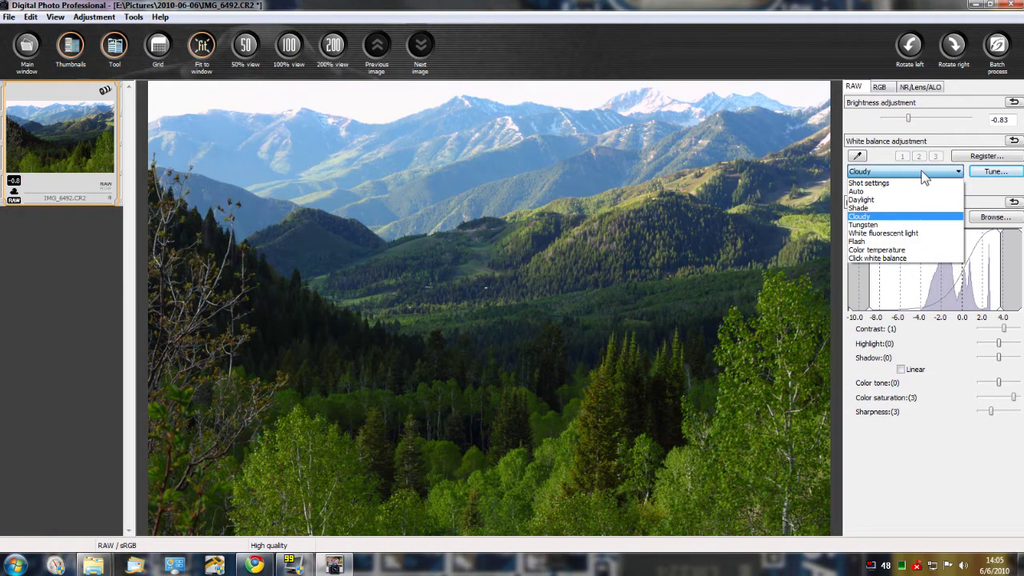
pyautogui.press('Return')
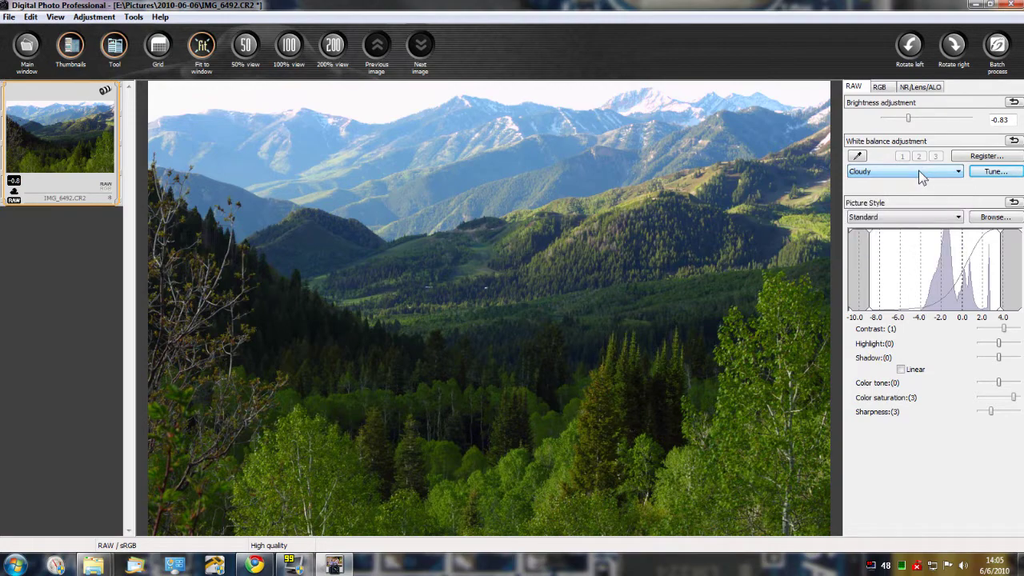
pyautogui.click(902, 216)
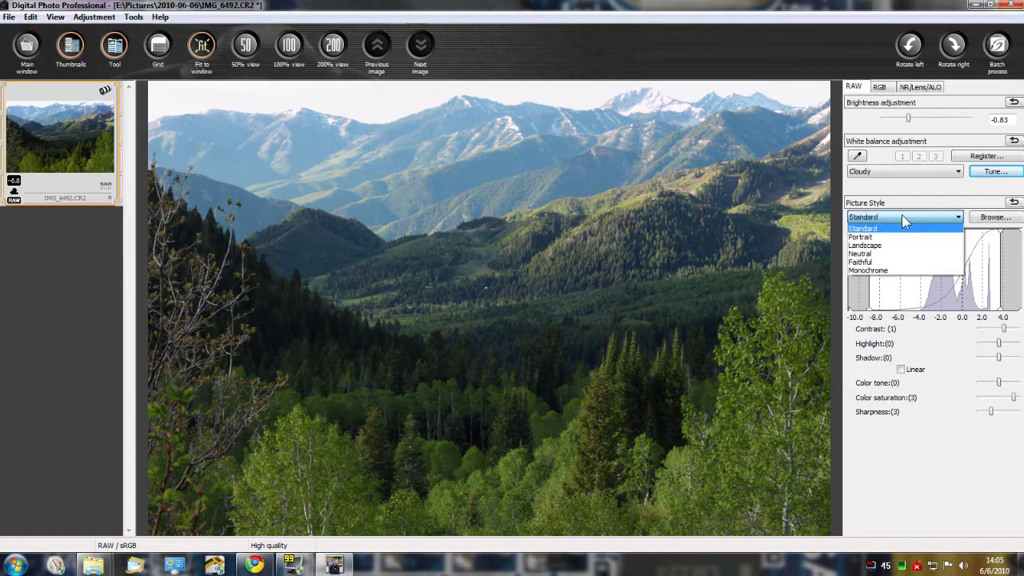
# Keep the Standard picture style and darken Brightness to -1.17.
pyautogui.click(894, 210)
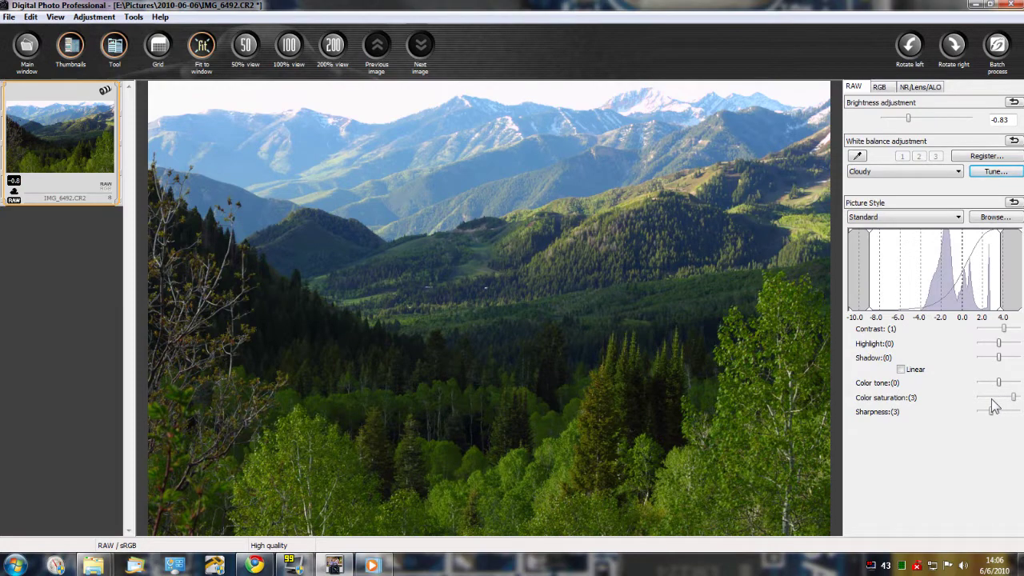
pyautogui.moveTo(901, 123); pyautogui.dragTo(892, 123)
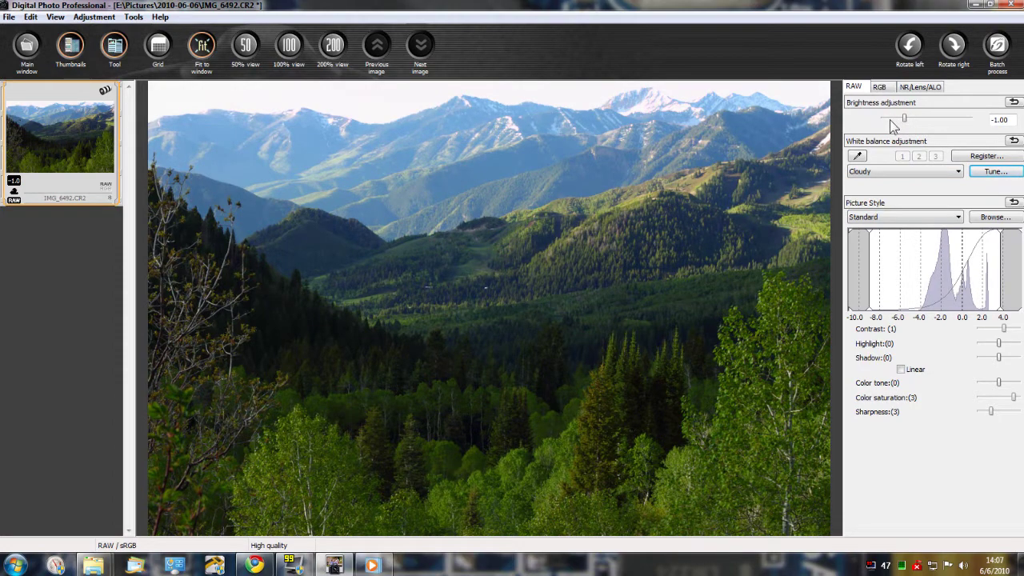
pyautogui.click(890, 119)
pyautogui.click(887, 119)
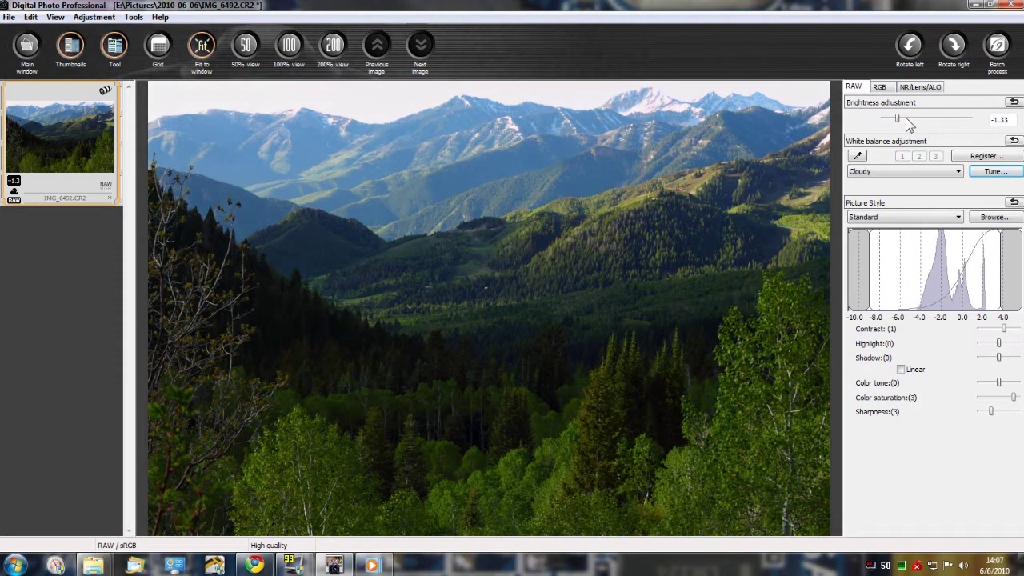
pyautogui.click(916, 119)
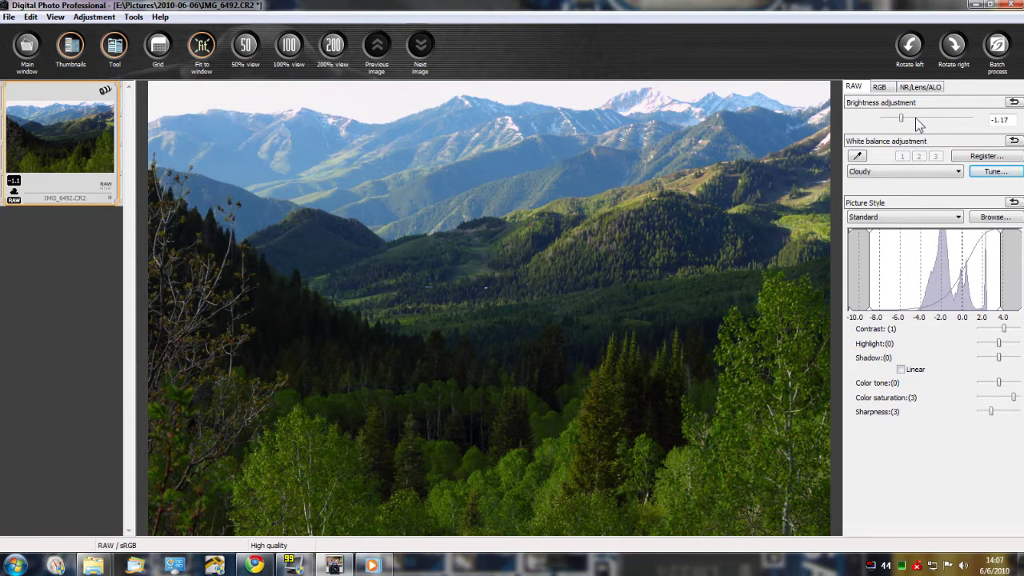
pyautogui.click(882, 86)
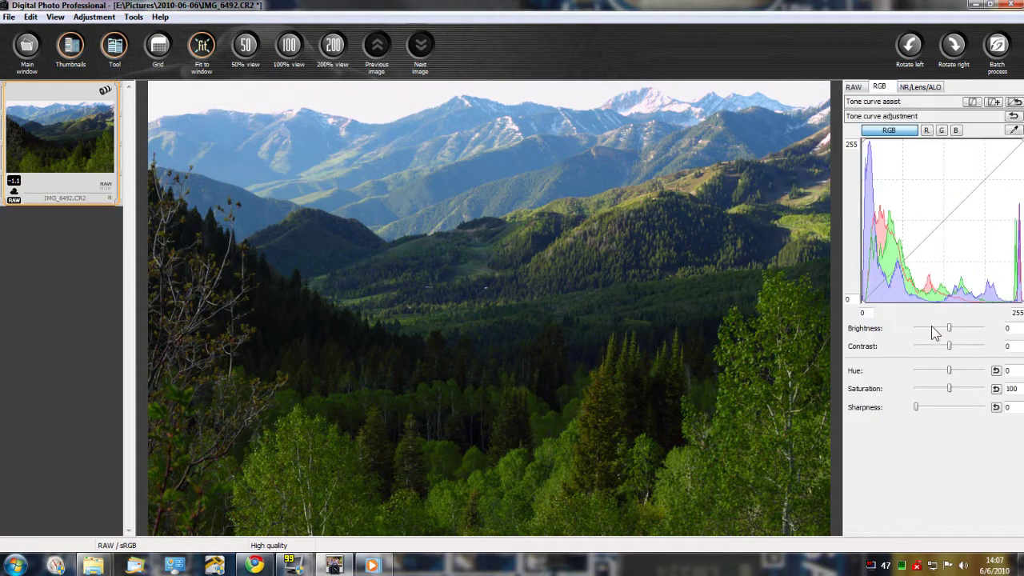
# Raise the RGB brightness to 2 and go back to the RAW adjustments.
pyautogui.click(967, 326)
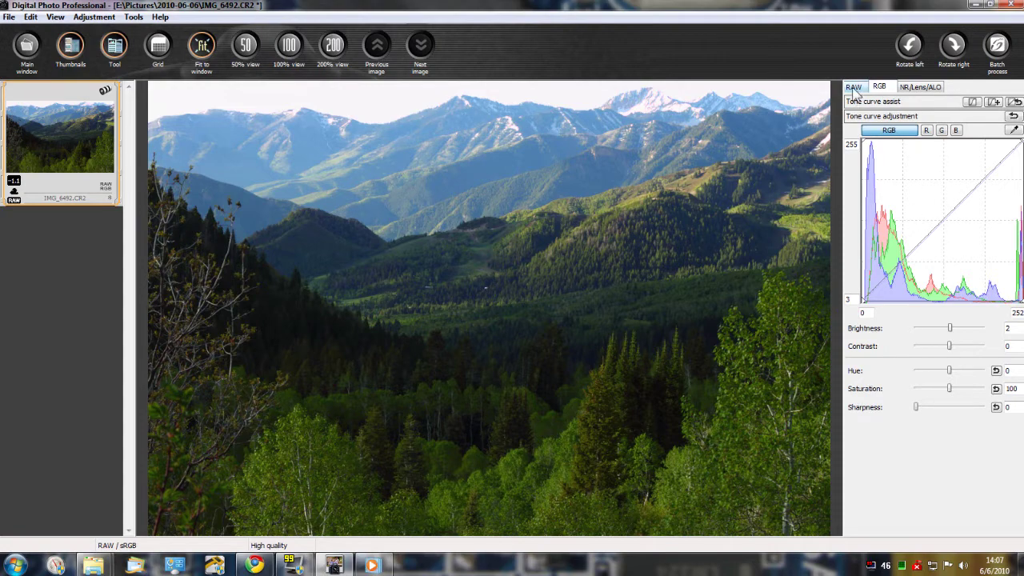
pyautogui.click(854, 89)
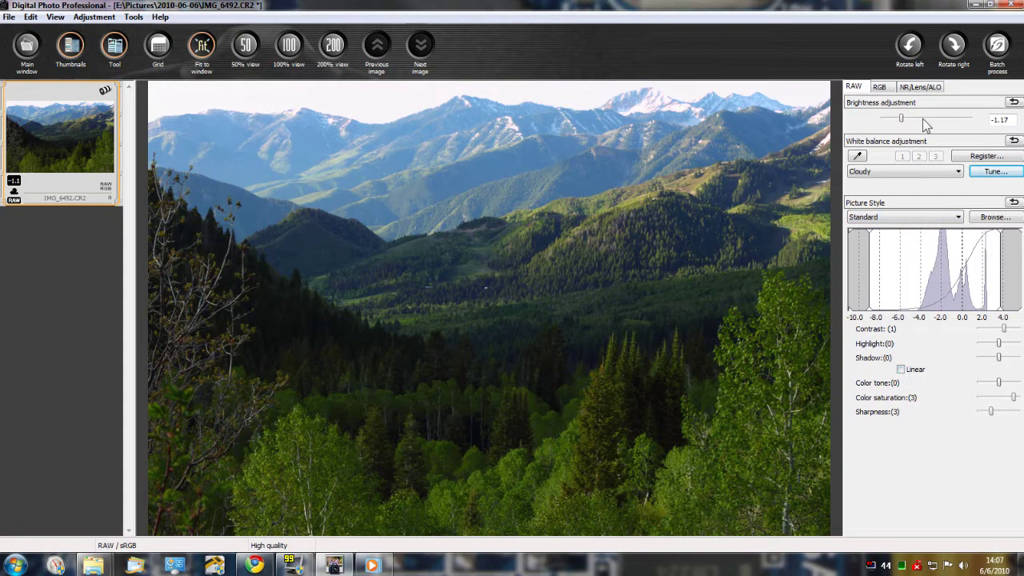
# Set contrast to 2 and, after briefly testing 0.00, return brightness to -1.00.
pyautogui.moveTo(901, 117); pyautogui.dragTo(905, 118)
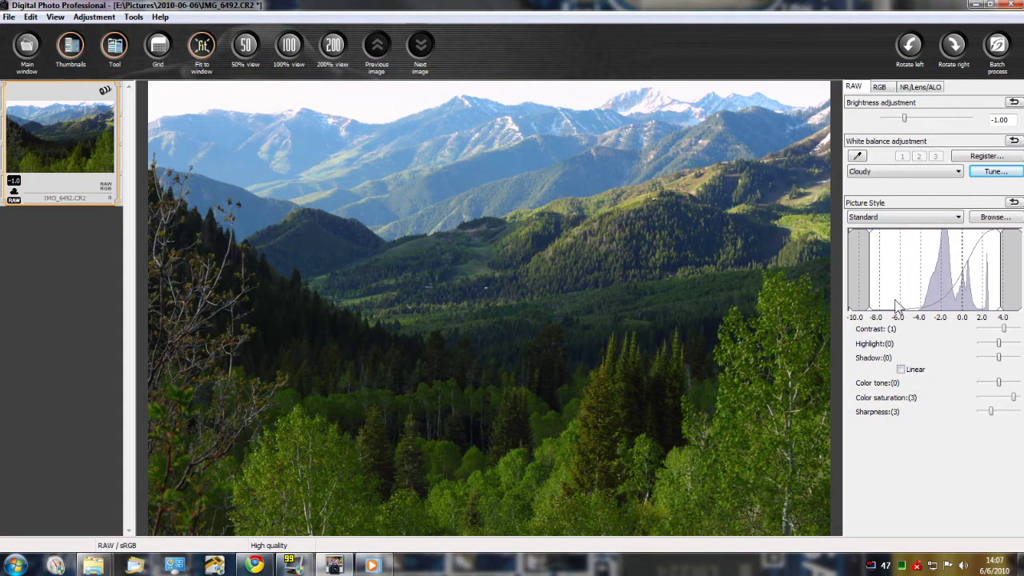
pyautogui.moveTo(1001, 329); pyautogui.dragTo(1010, 328)
pyautogui.moveTo(906, 120); pyautogui.dragTo(927, 120)
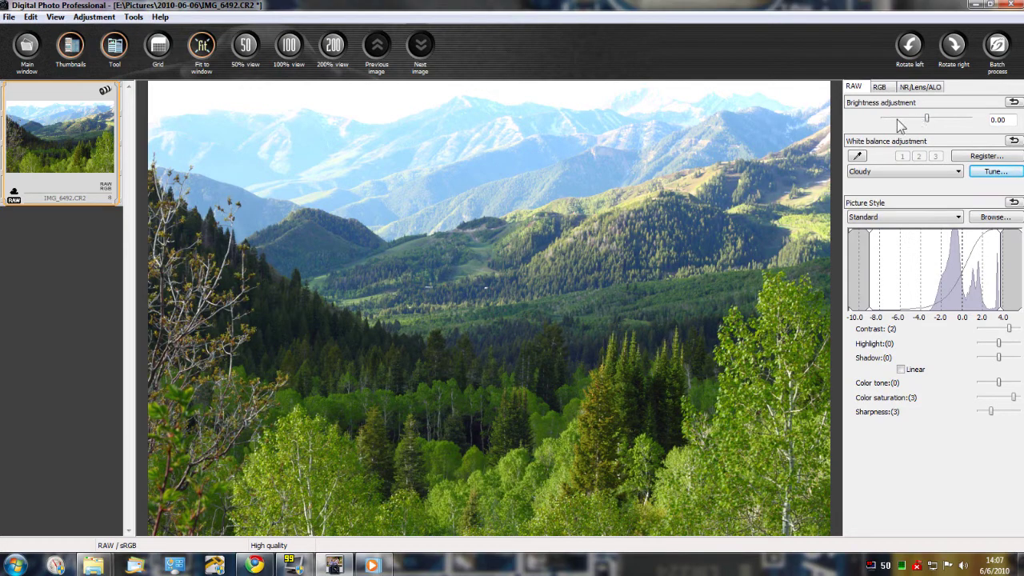
pyautogui.click(897, 119)
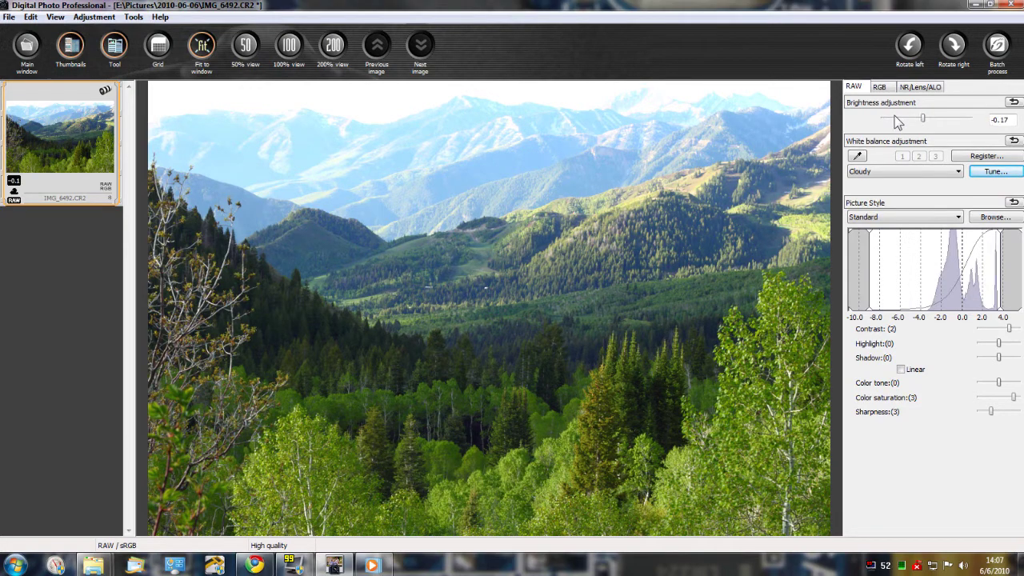
pyautogui.click(897, 119)
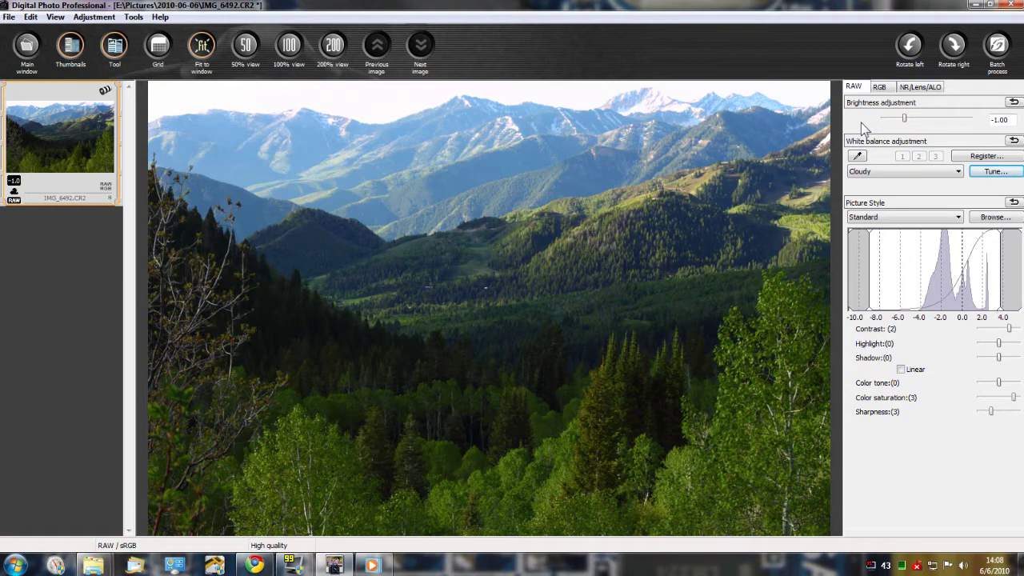
# Convert and save the edit as Exif-JPEG IMG_6492R.JPG in the 2010-06-06 folder.
pyautogui.click(9, 17)
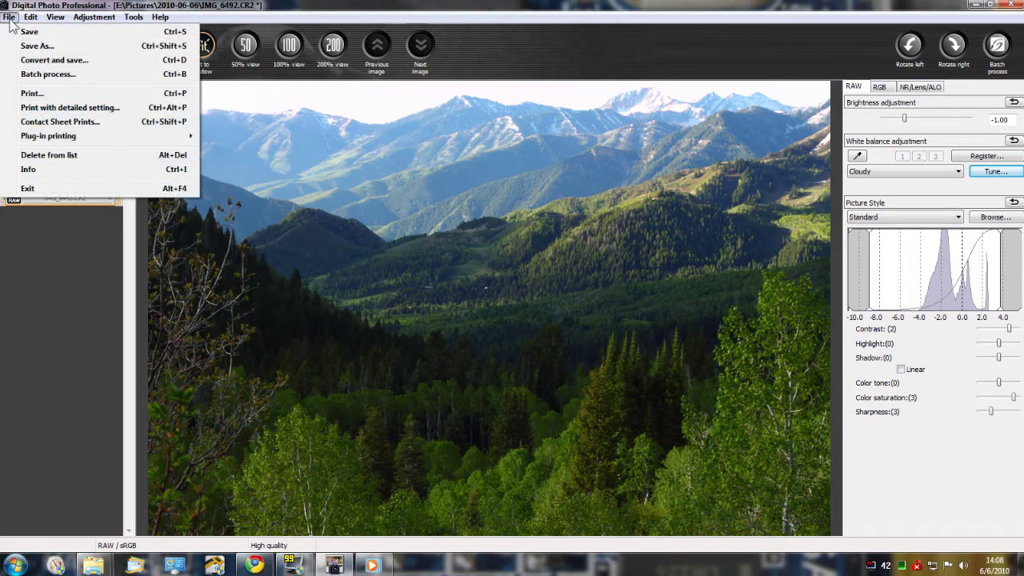
pyautogui.click(52, 62)
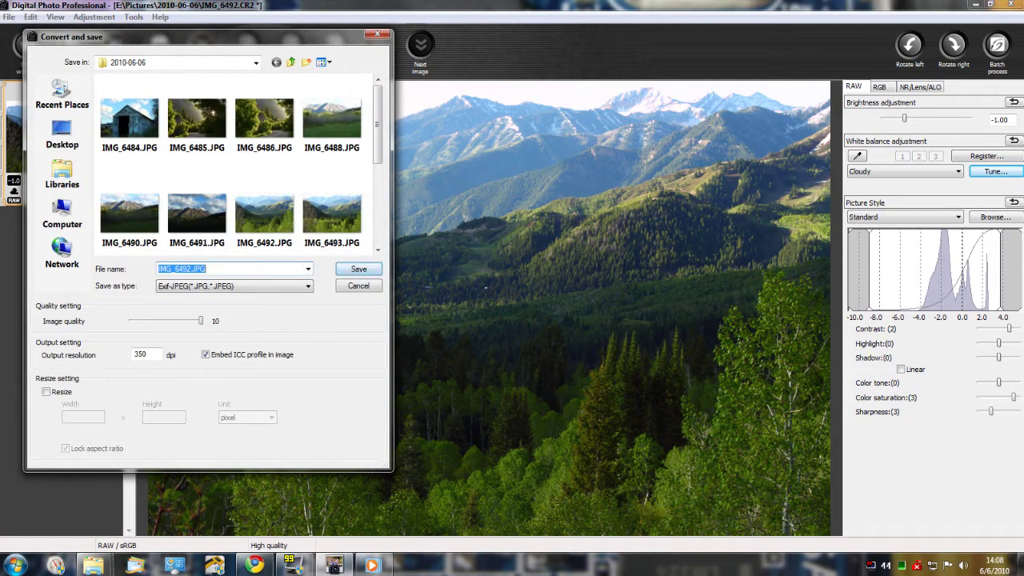
pyautogui.click(189, 268)
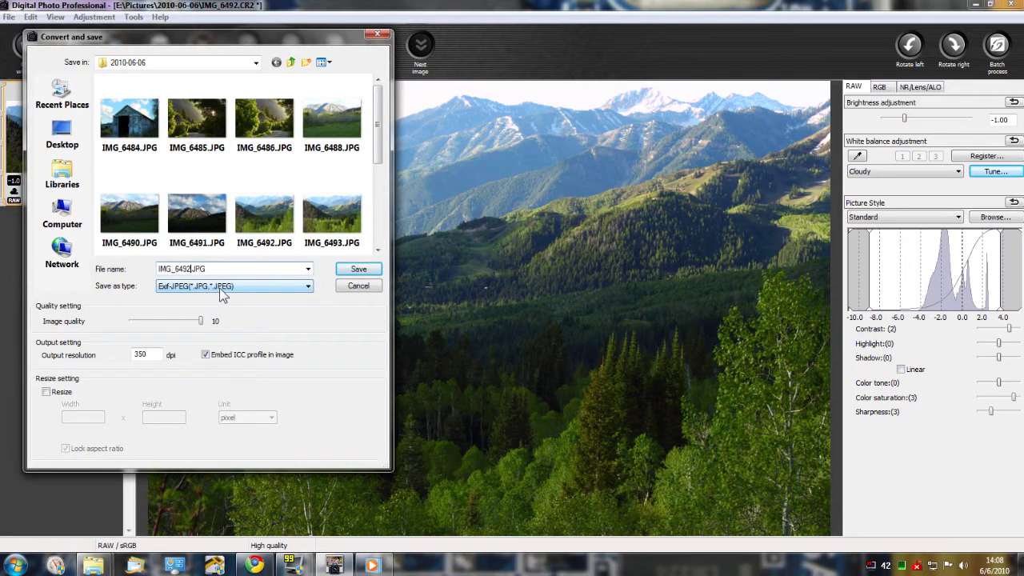
pyautogui.write('R')
pyautogui.click(224, 288)
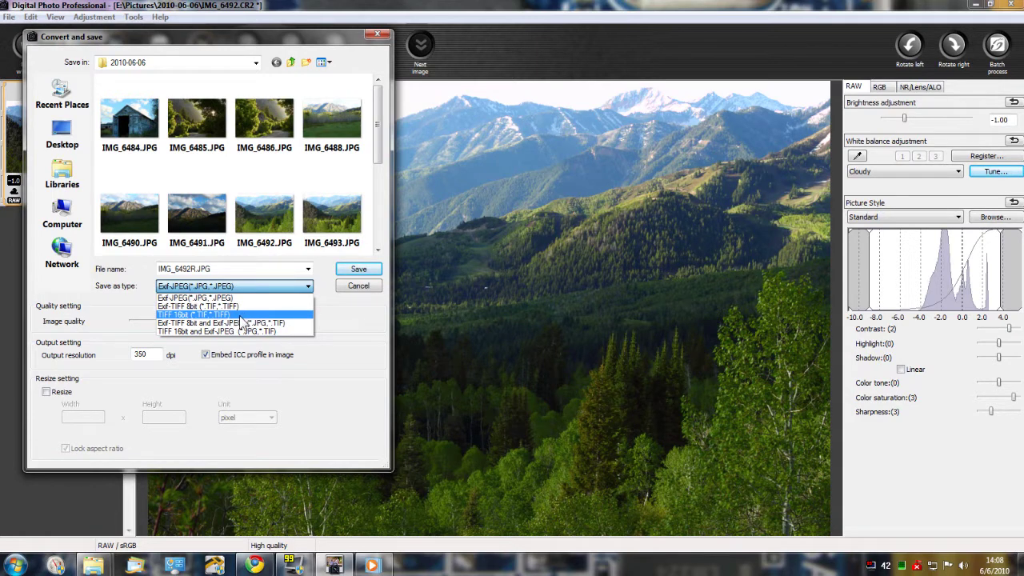
pyautogui.click(309, 297)
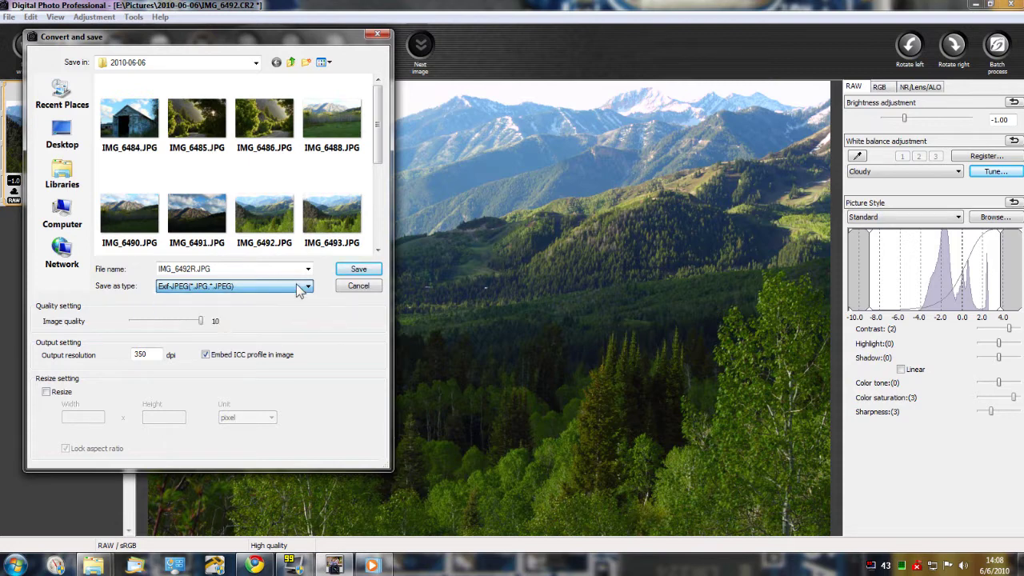
pyautogui.click(351, 270)
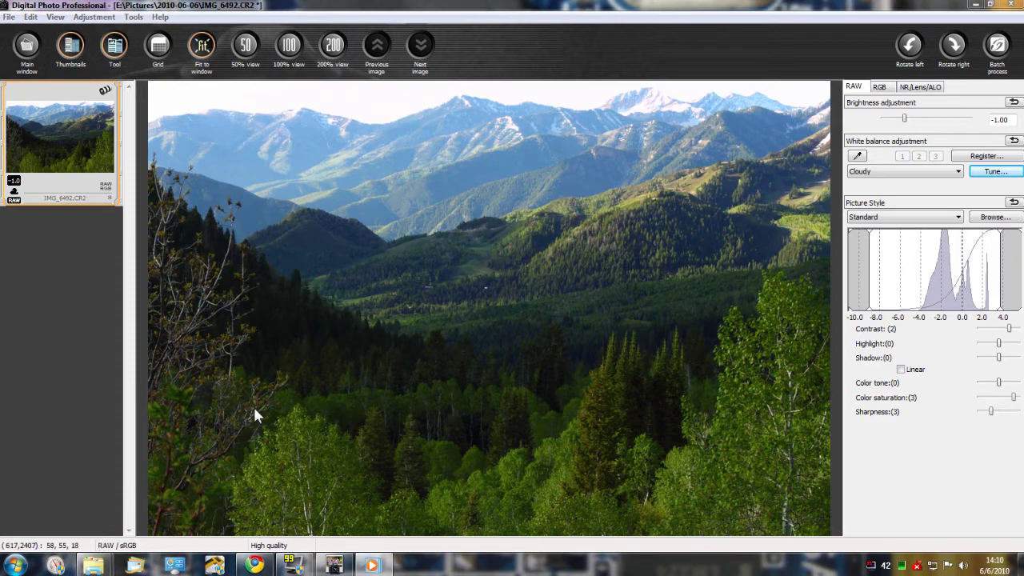
# Return DPP to thumbnails, bring up the 2010-06-06 folder, and open IMG_6492.JPG in Photo Viewer.
pyautogui.click(32, 50)
pyautogui.moveTo(96, 565)
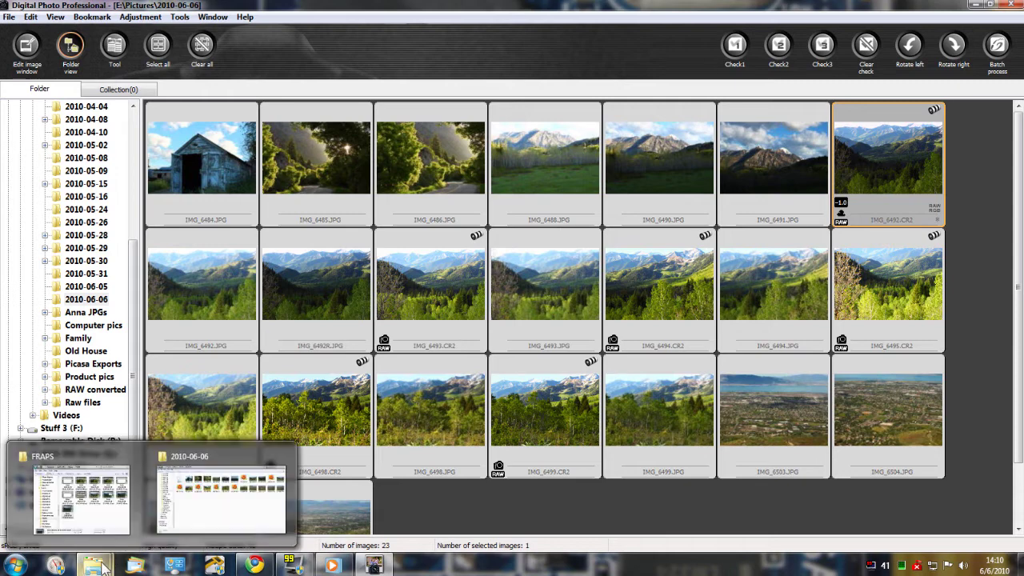
pyautogui.click(201, 507)
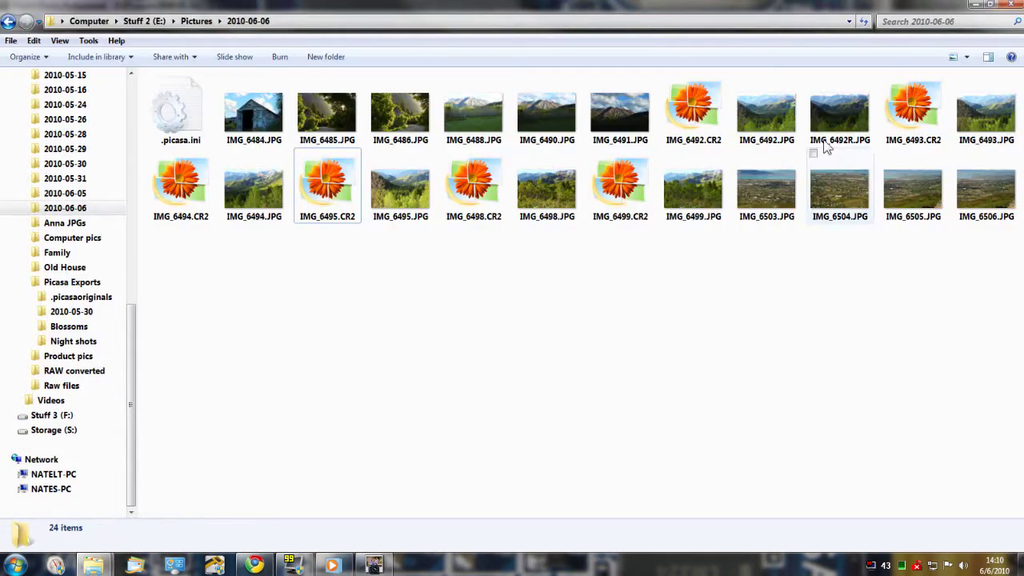
pyautogui.doubleClick(755, 126)
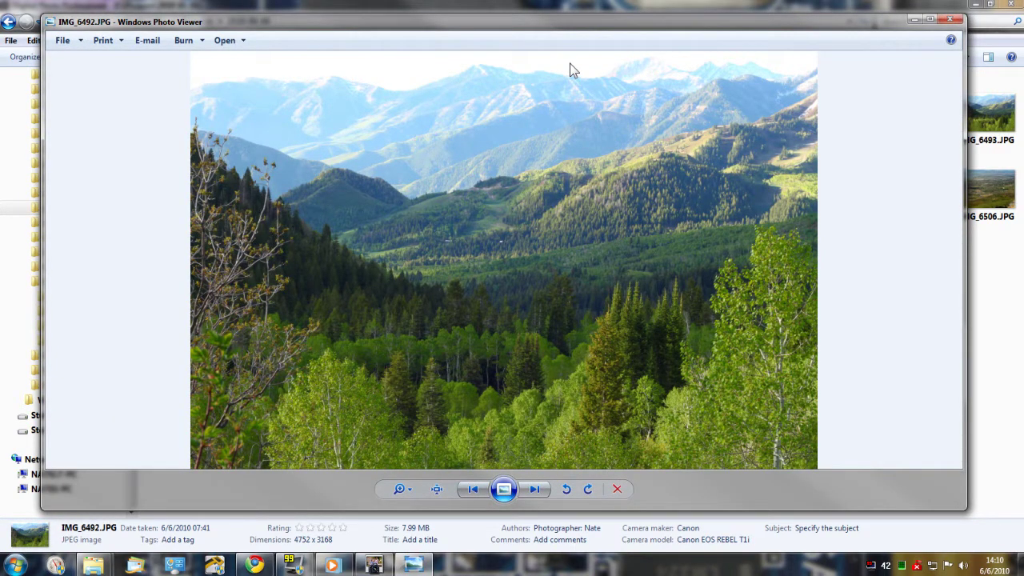
# Snap the original IMG_6492.JPG to the left half and the edited IMG_6492R.JPG to the right.
pyautogui.press('super+Left')
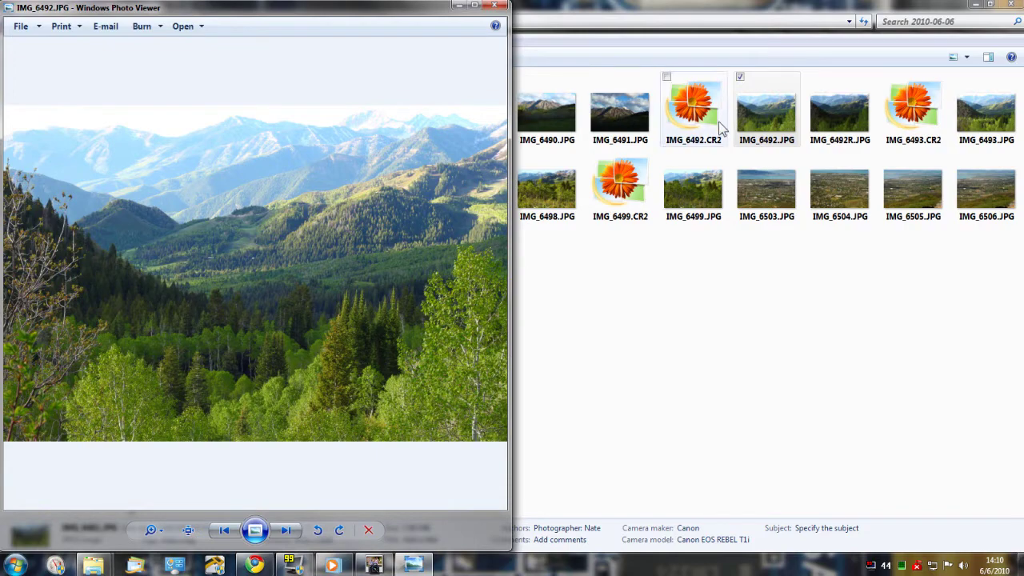
pyautogui.doubleClick(820, 112)
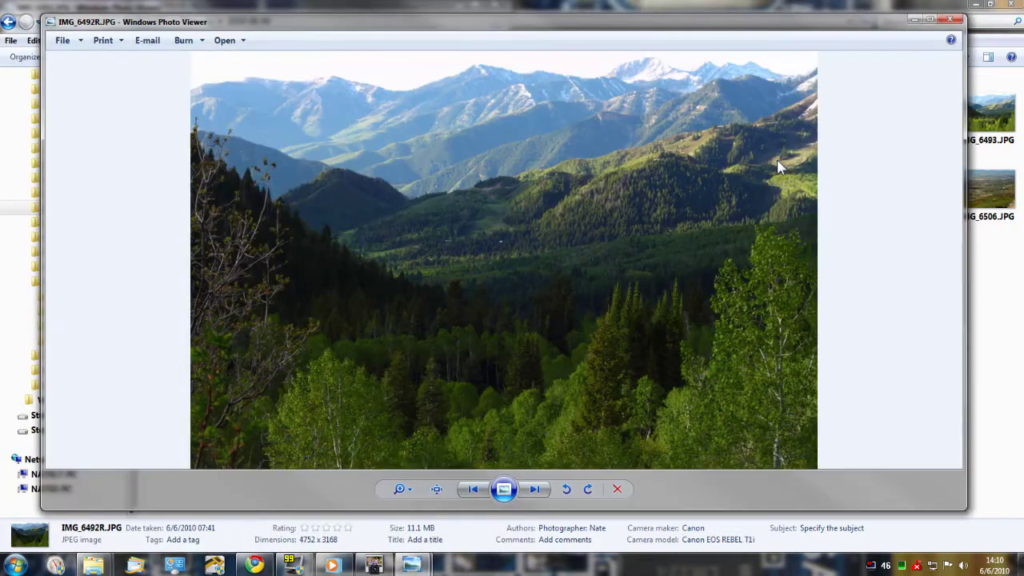
pyautogui.press('super+Right')
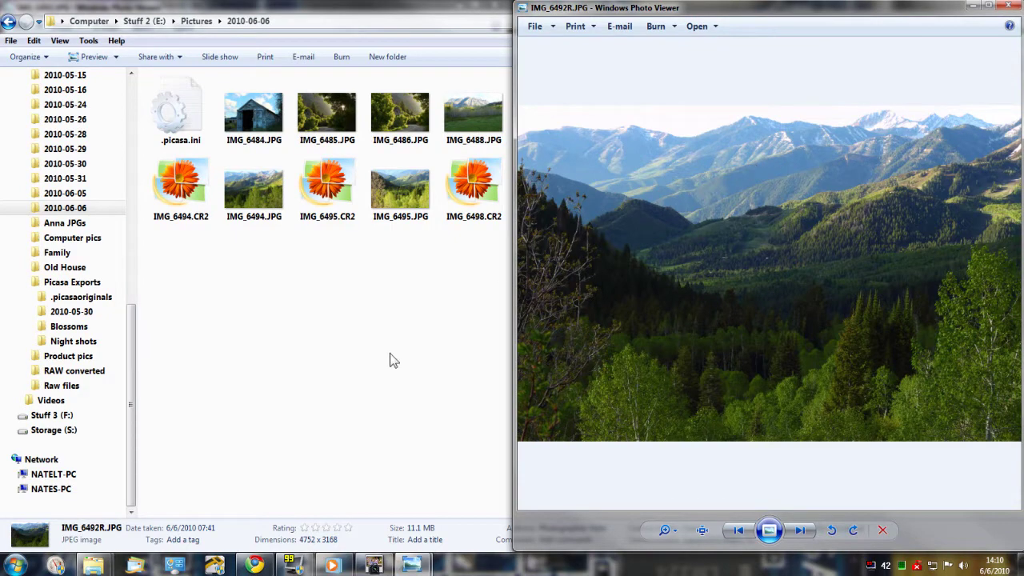
pyautogui.moveTo(411, 565)
pyautogui.click(358, 494)
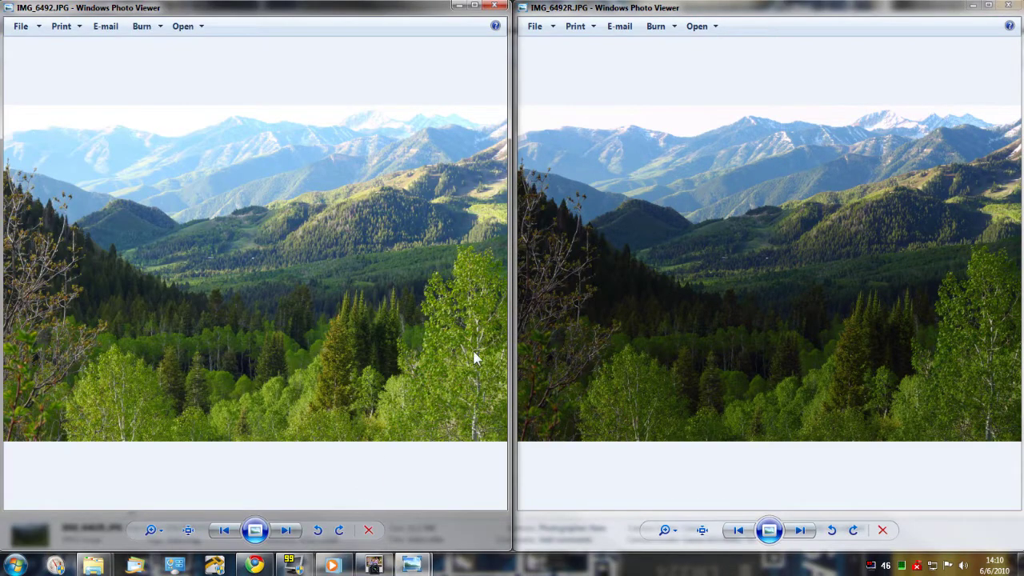